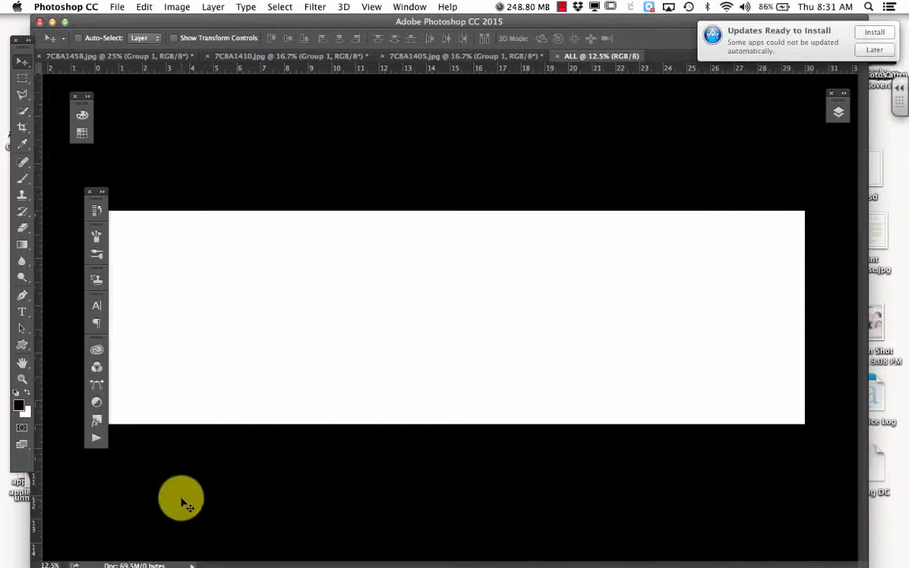
Look through the 7C8A1458.jpg, 7C8A1410.jpg and 7C8A1405.jpg photos and display the 3 Photos action set.
{"action": "left_click", "coordinate": [137, 58]}
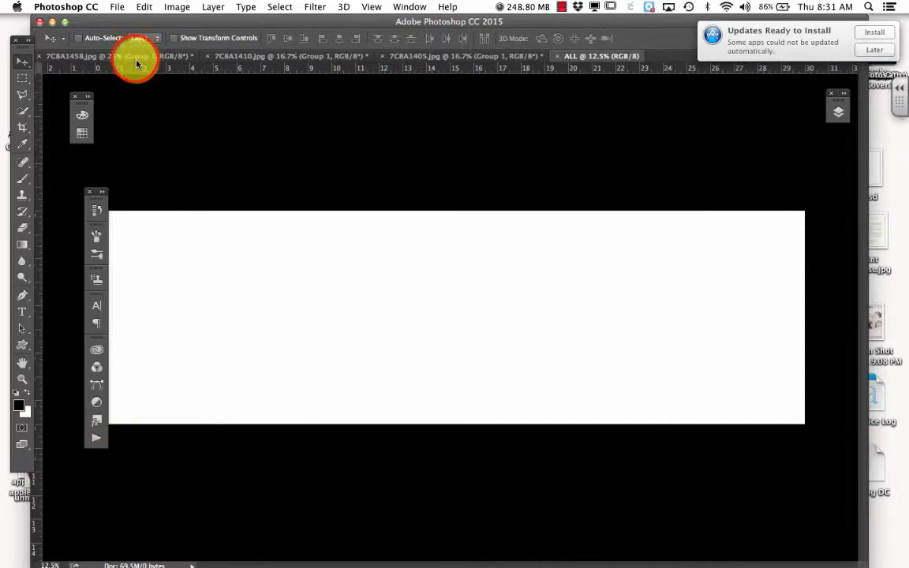
{"action": "left_click", "coordinate": [235, 55]}
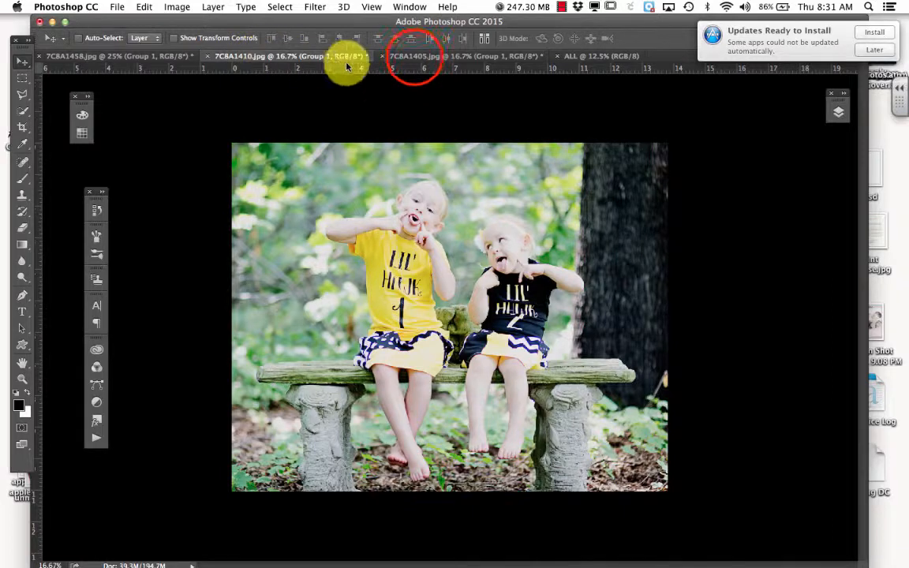
{"action": "left_click", "coordinate": [416, 57]}
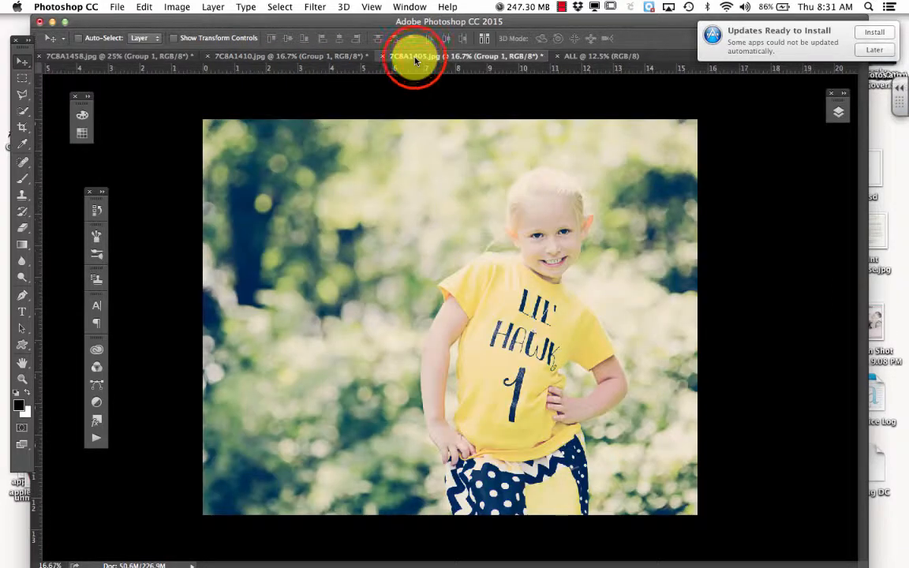
{"action": "left_click", "coordinate": [96, 437]}
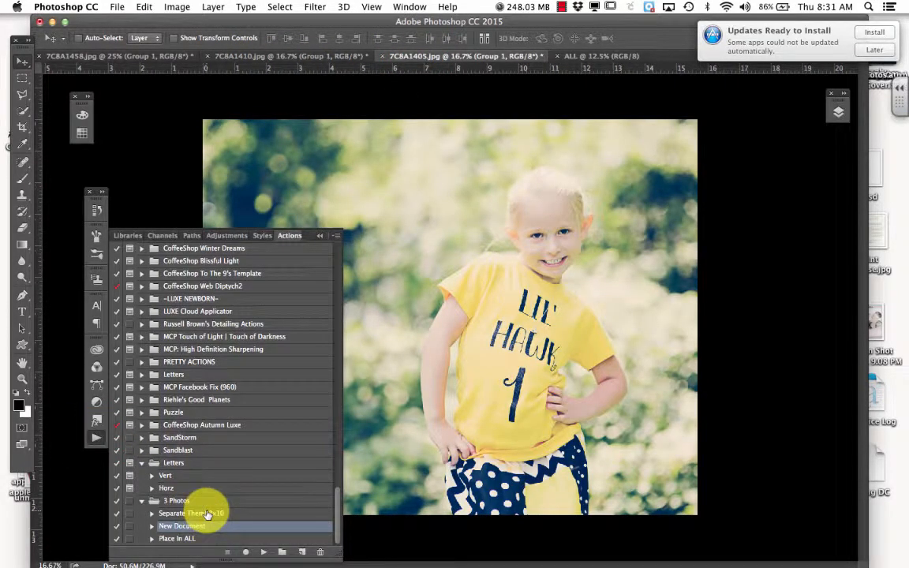
Set the canvas height of the ALL document to 8 inches, keeping the 30-inch width.
{"action": "left_click", "coordinate": [595, 57]}
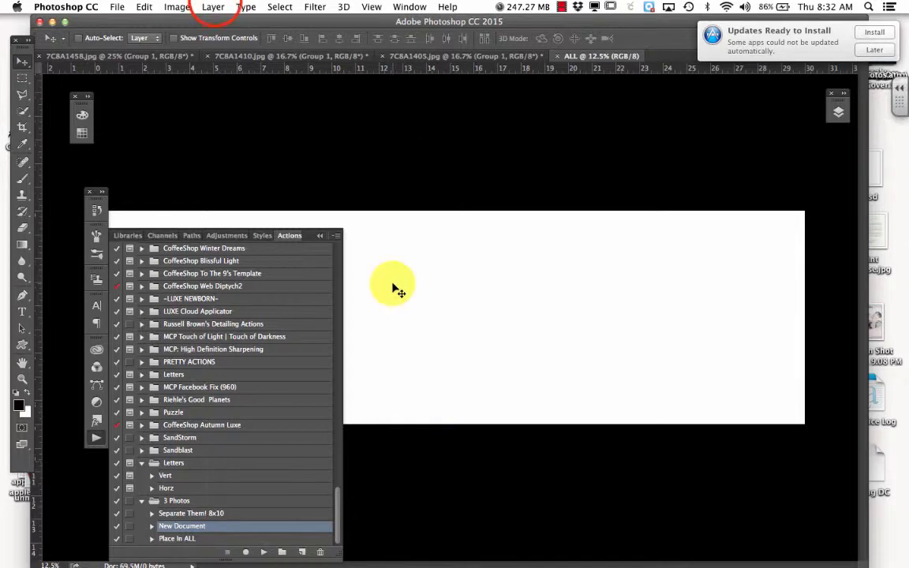
{"action": "left_click", "coordinate": [214, 7]}
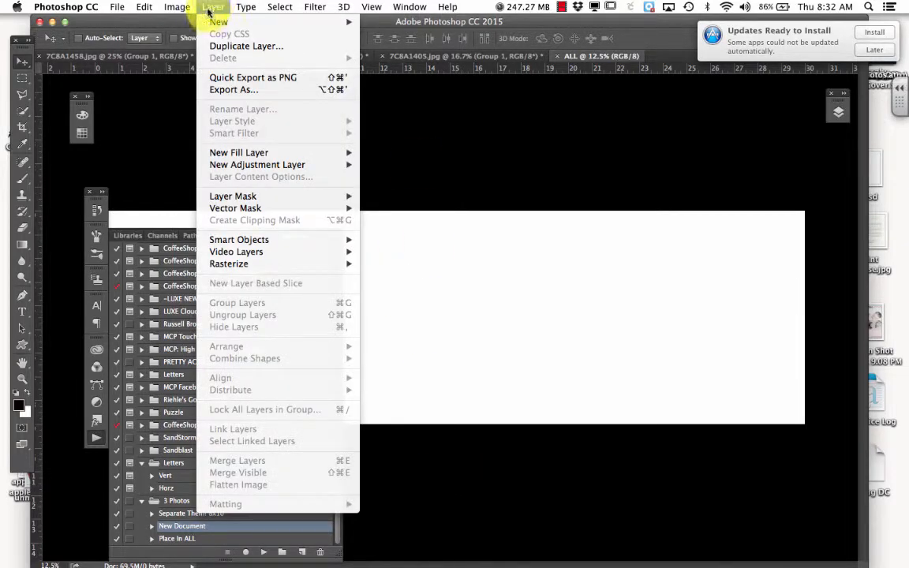
{"action": "mouse_move", "coordinate": [179, 7]}
{"action": "left_click", "coordinate": [209, 117]}
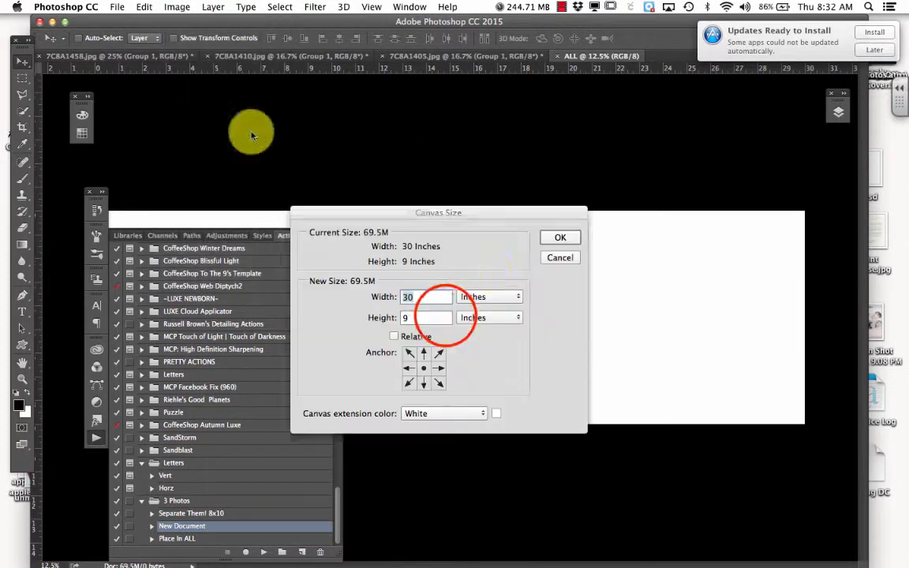
{"action": "left_click", "coordinate": [446, 315]}
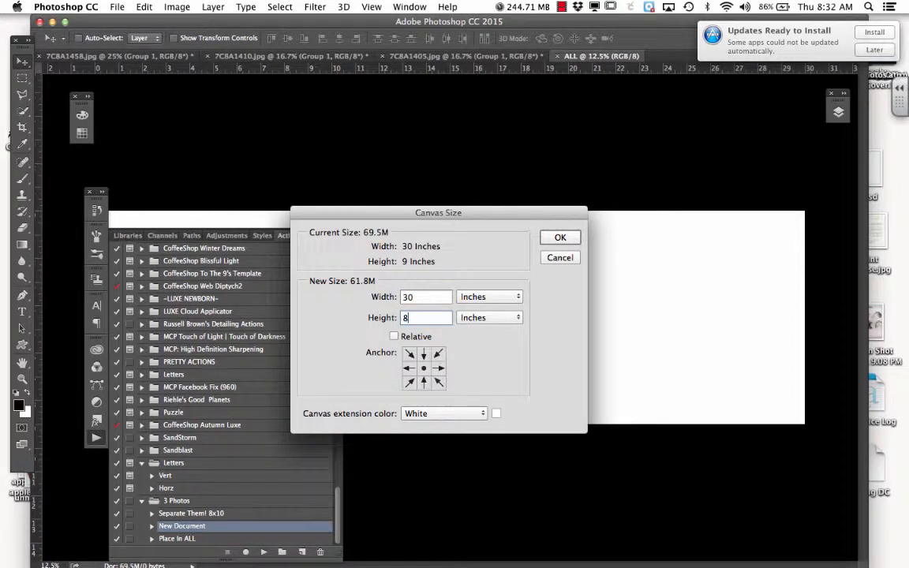
{"action": "type", "text": "8"}
{"action": "key", "text": "Return"}
{"action": "key", "text": "Return"}
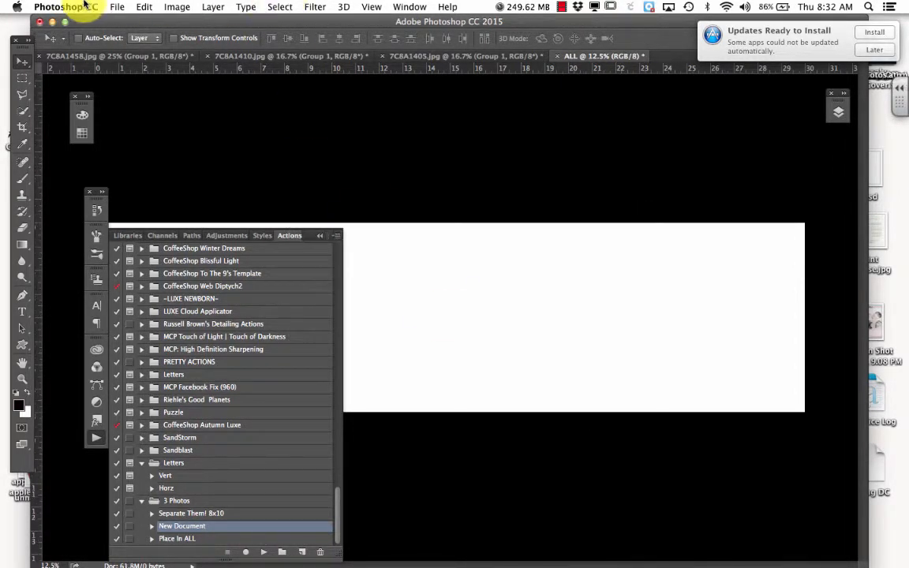
Show the grid over the ALL document's canvas.
{"action": "left_click", "coordinate": [398, 5]}
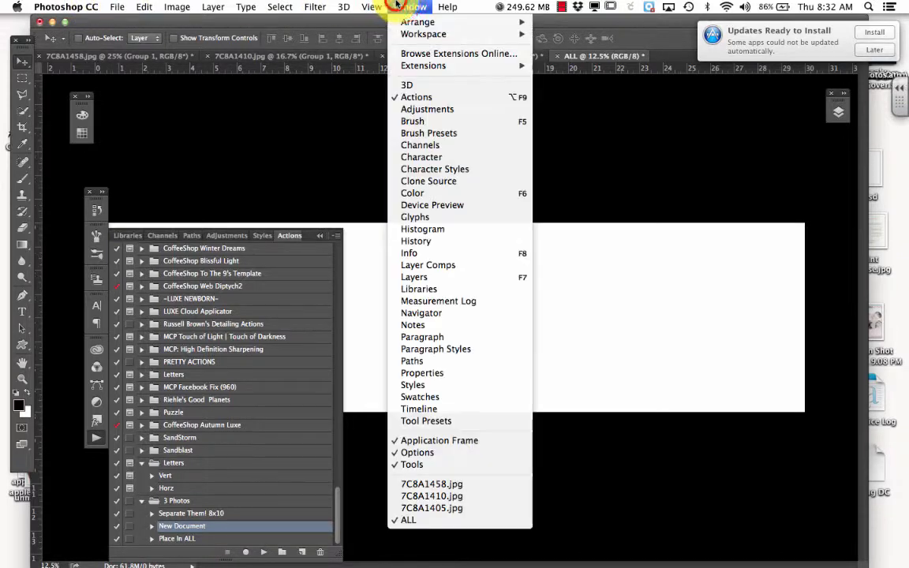
{"action": "mouse_move", "coordinate": [378, 4]}
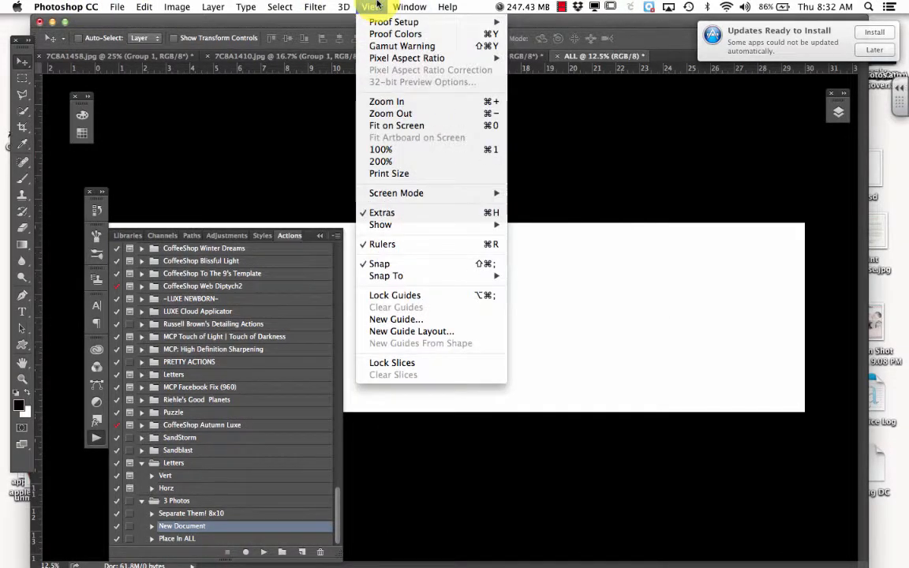
{"action": "mouse_move", "coordinate": [418, 224]}
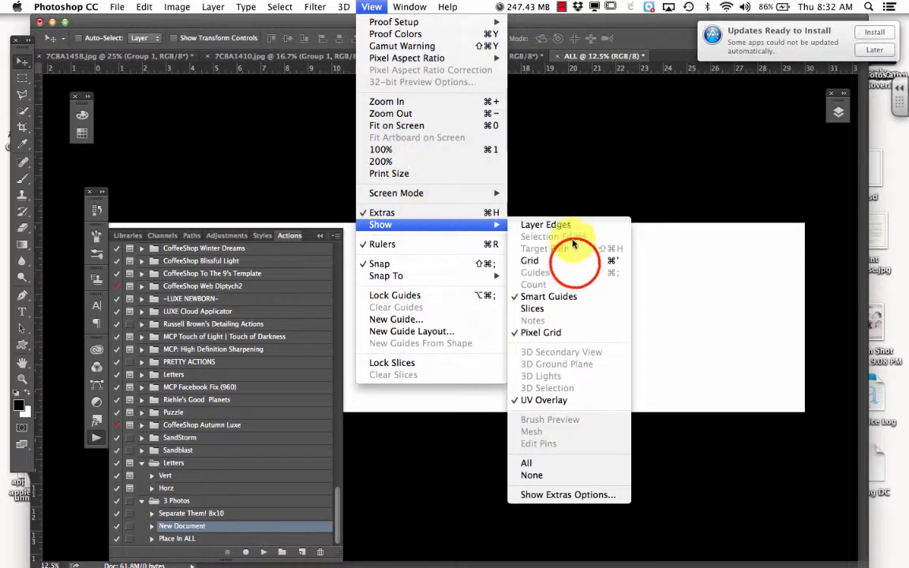
{"action": "left_click", "coordinate": [574, 265]}
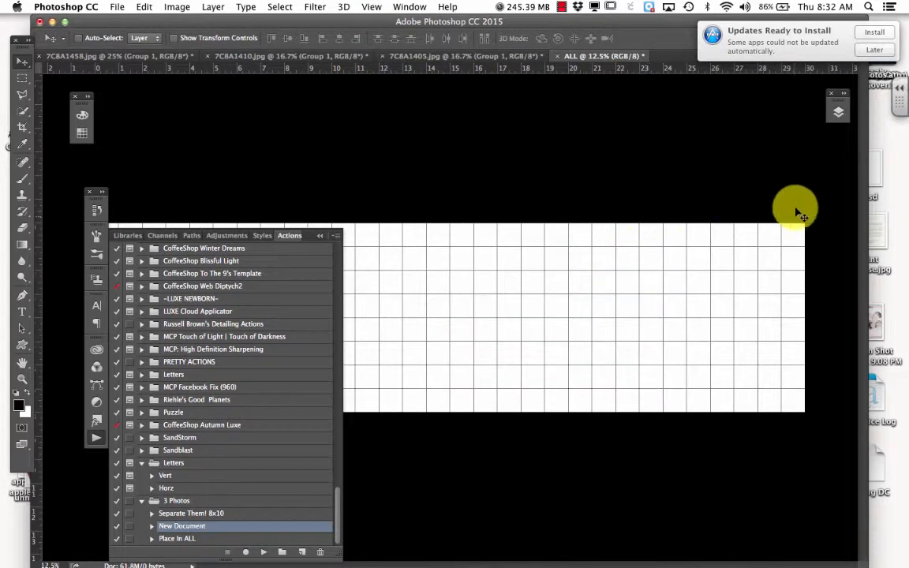
Check the gridline spacing and subdivisions in the Guides, Grid & Slices preferences, and return to the Move tool.
{"action": "left_click", "coordinate": [116, 9]}
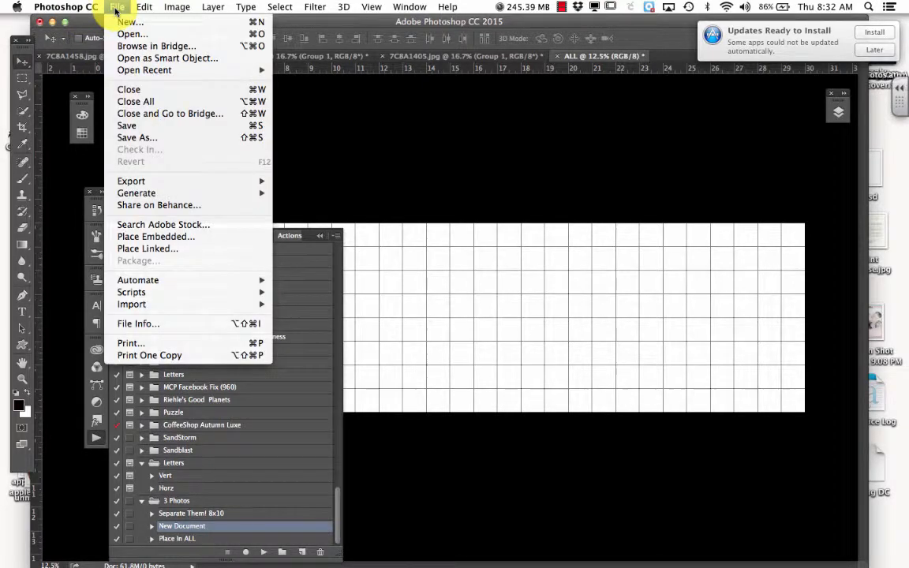
{"action": "mouse_move", "coordinate": [64, 8]}
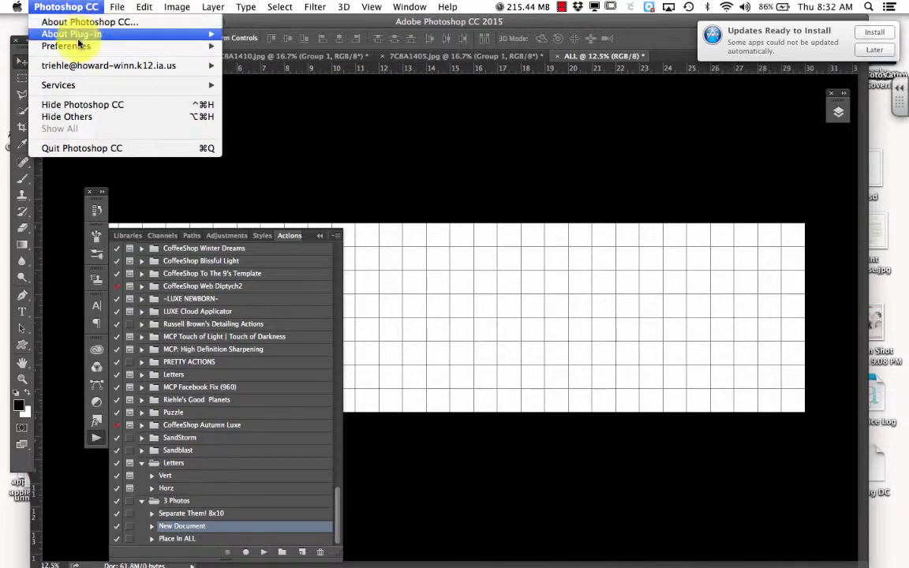
{"action": "mouse_move", "coordinate": [77, 49]}
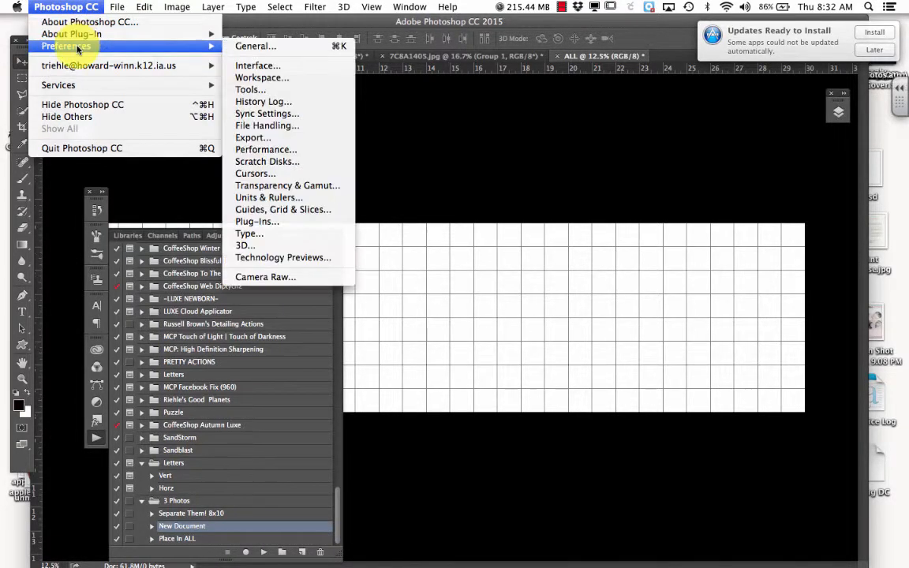
{"action": "left_click", "coordinate": [282, 209]}
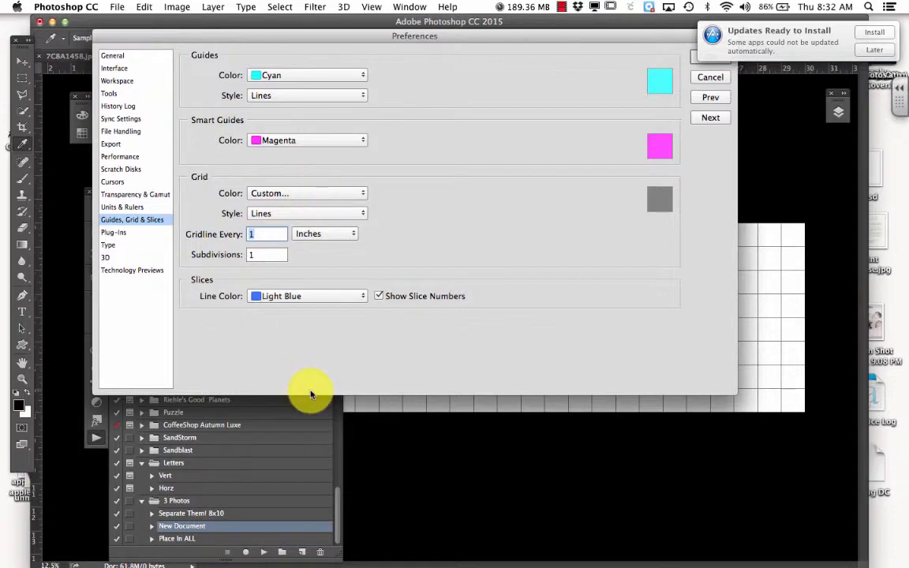
{"action": "left_click_drag", "start_coordinate": [641, 34], "coordinate": [626, 98]}
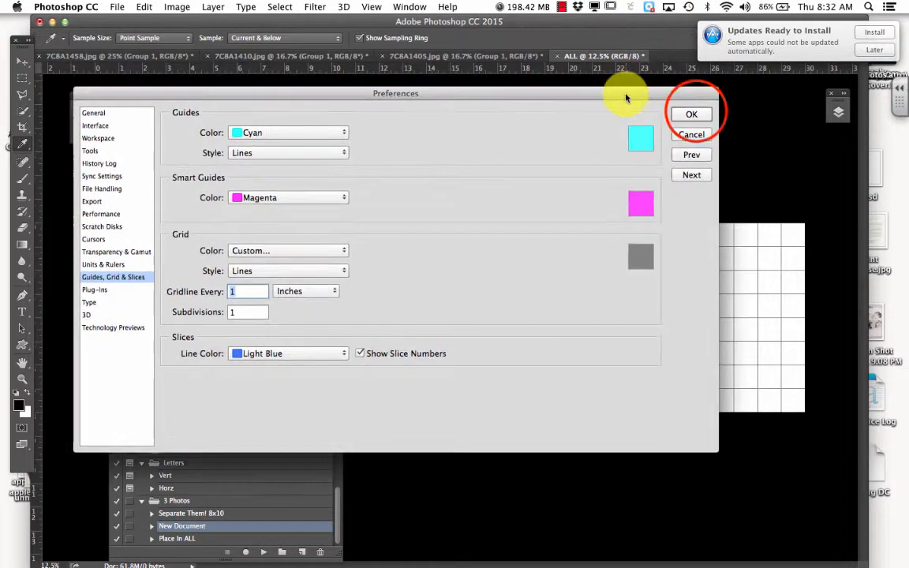
{"action": "left_click", "coordinate": [693, 112]}
{"action": "key", "text": "v"}
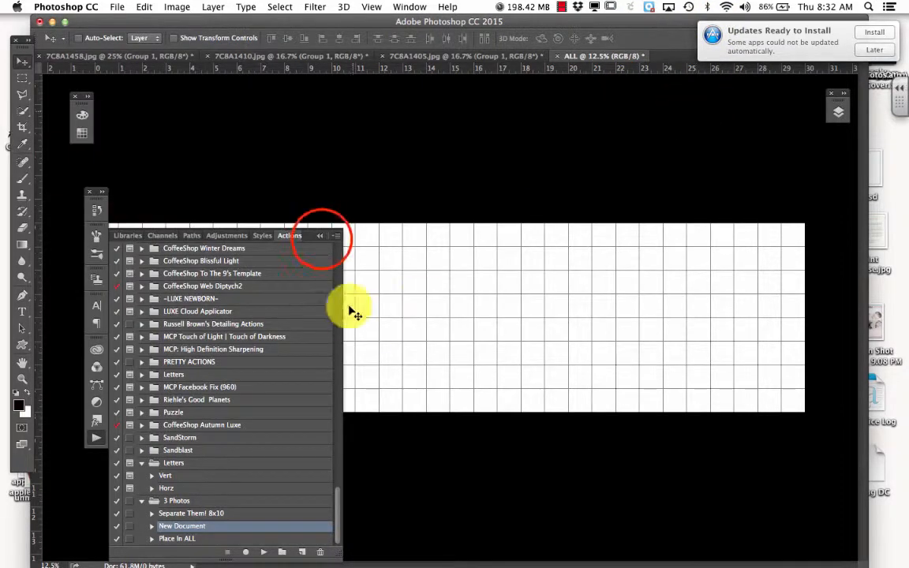
Collapse the action list, switch to the 7C8A1410.jpg photo and dismiss the system update notification.
{"action": "left_click", "coordinate": [320, 237]}
{"action": "left_click", "coordinate": [129, 57]}
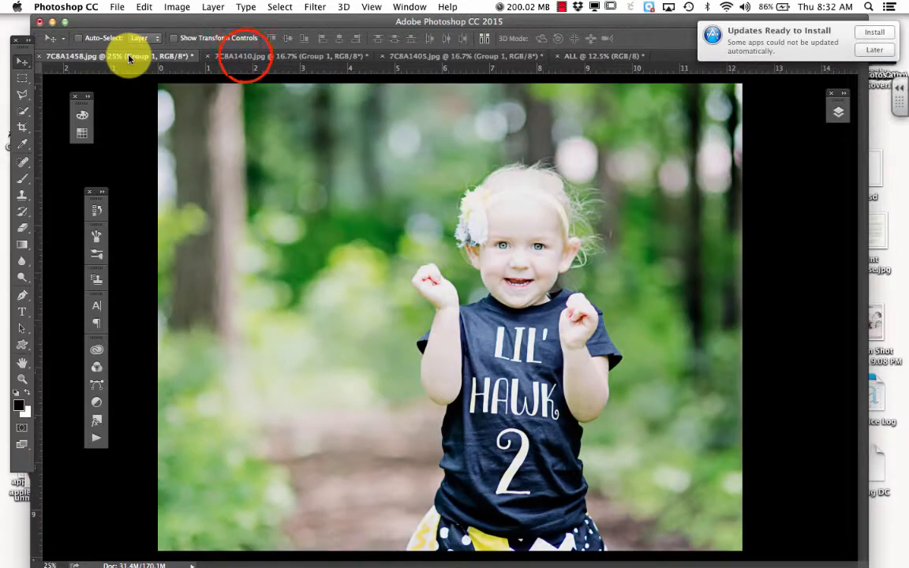
{"action": "left_click", "coordinate": [244, 55]}
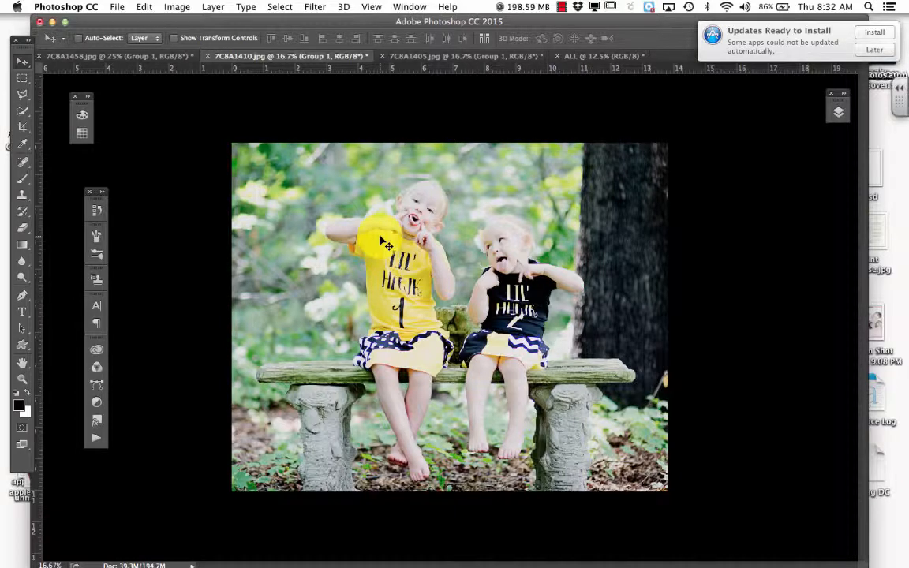
{"action": "left_click", "coordinate": [873, 33]}
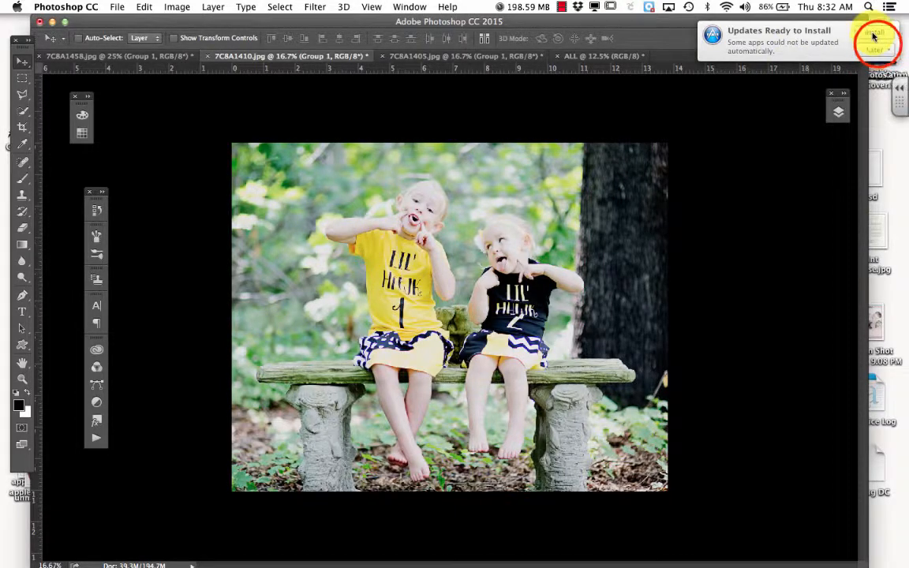
{"action": "left_click", "coordinate": [856, 67]}
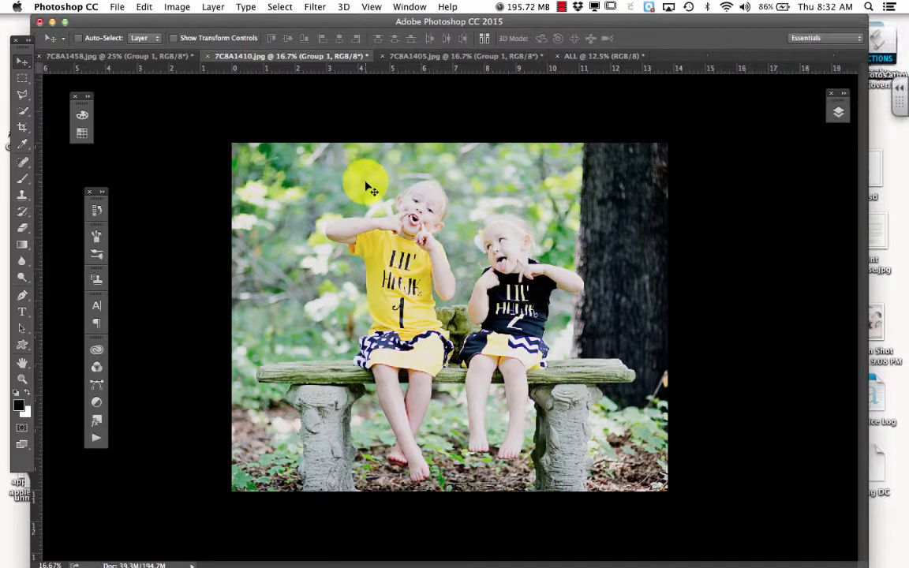
Run the Place In ALL action on 7C8A1410.jpg and bring up the ALL document.
{"action": "left_click", "coordinate": [98, 438]}
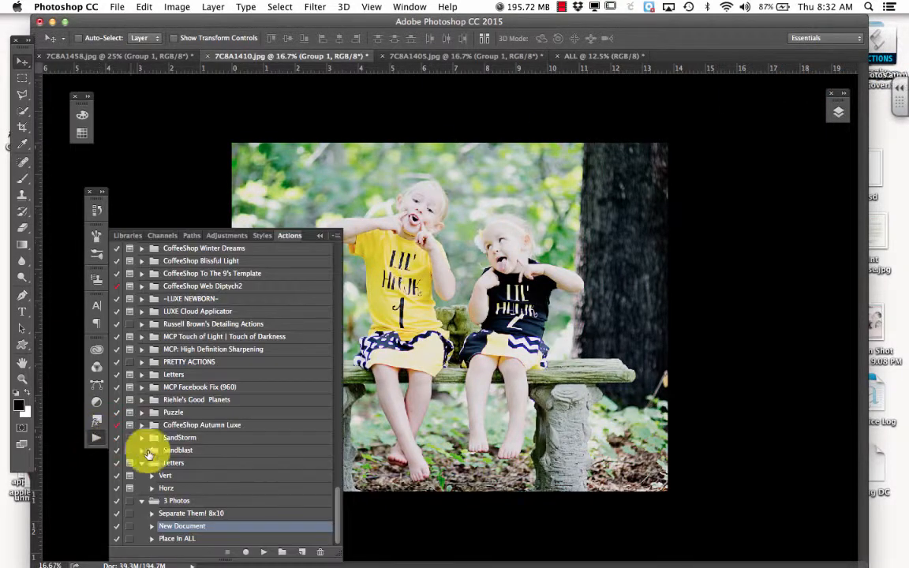
{"action": "left_click", "coordinate": [190, 540]}
{"action": "left_click", "coordinate": [262, 552]}
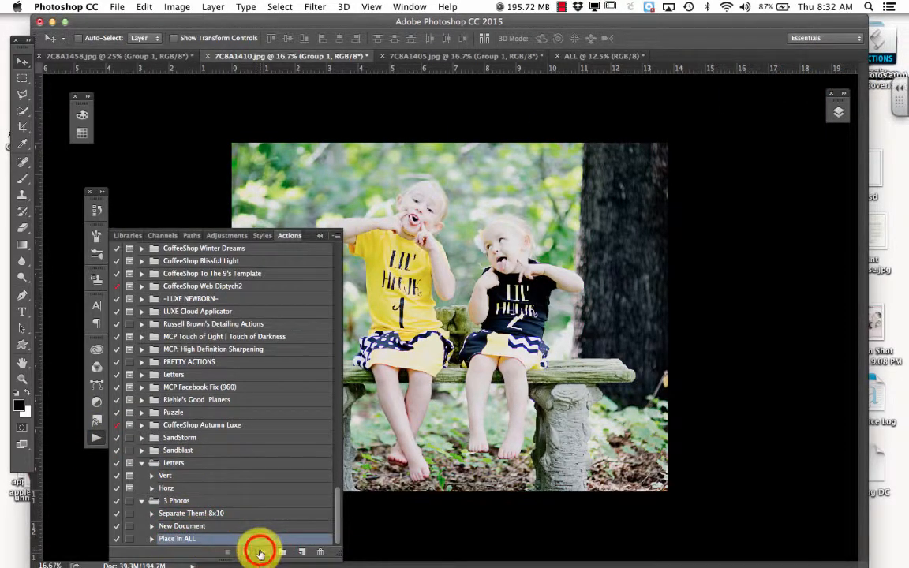
{"action": "left_click", "coordinate": [590, 56]}
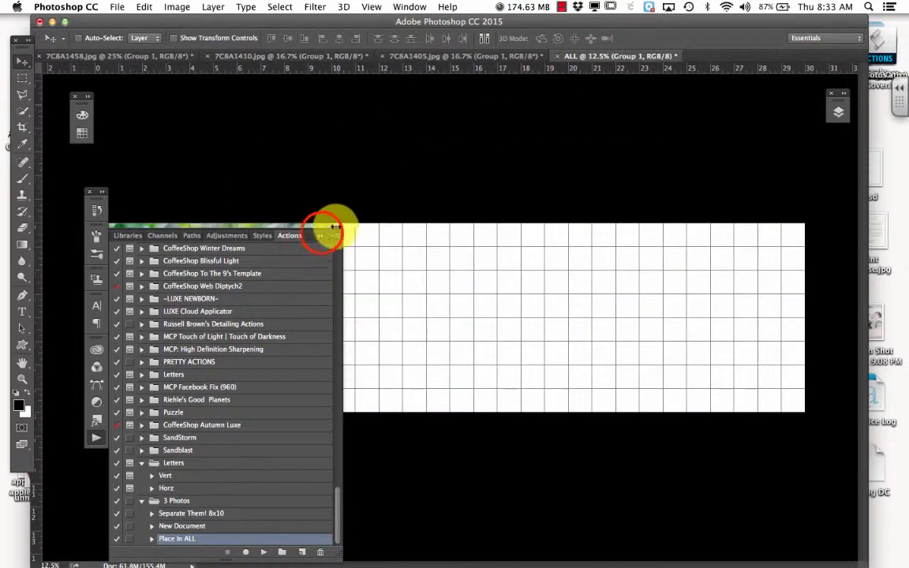
Clear the floating panels off the photo in the ALL document and expand Group 1 in the layer list.
{"action": "left_click", "coordinate": [320, 235]}
{"action": "left_click", "coordinate": [95, 199]}
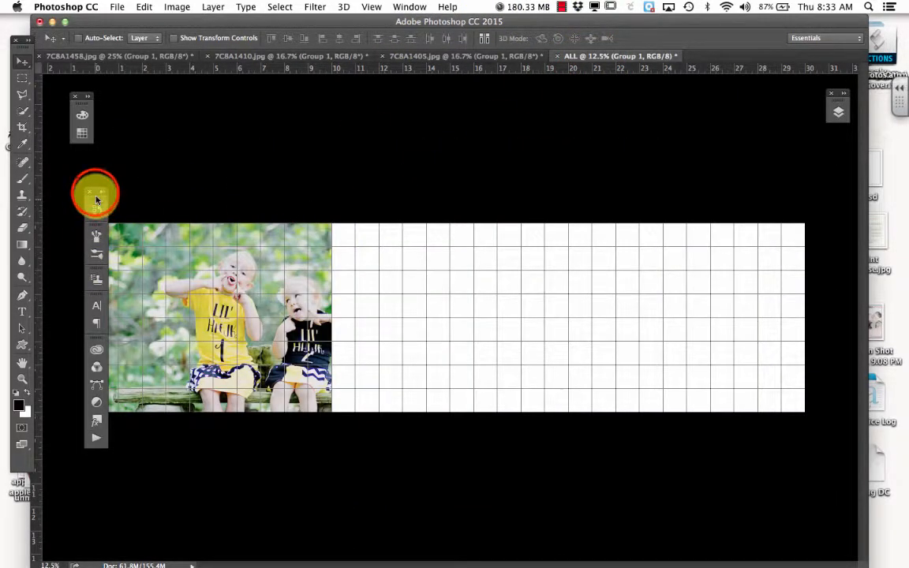
{"action": "left_click_drag", "start_coordinate": [96, 196], "coordinate": [67, 178]}
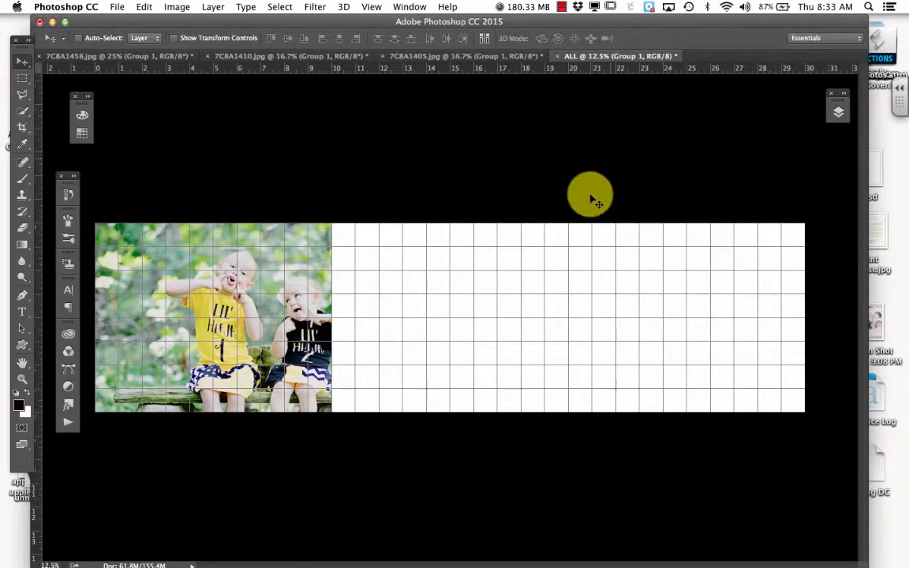
{"action": "left_click", "coordinate": [849, 118]}
{"action": "left_click", "coordinate": [614, 171]}
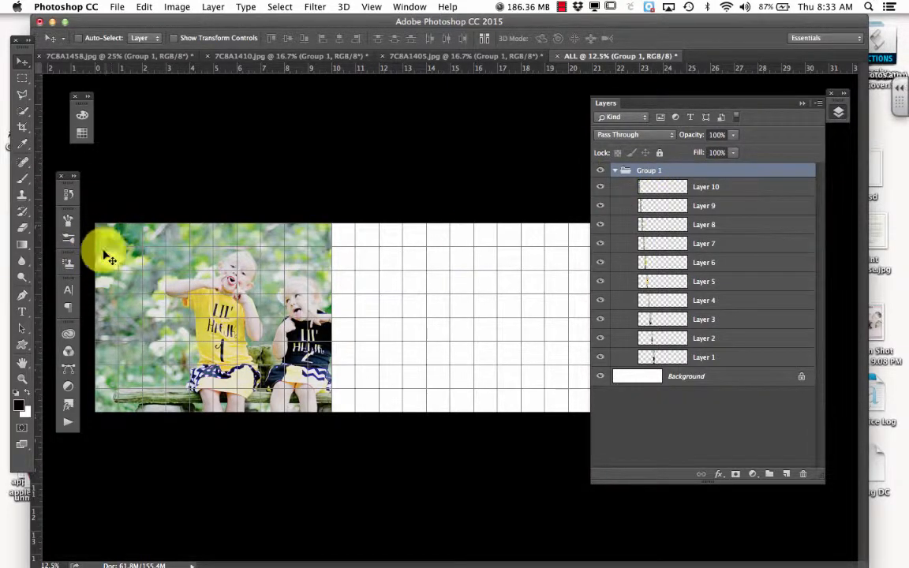
Move Layers 9 through 1 together about 2 inches to the right, leaving Layer 10's strip in place.
{"action": "left_click", "coordinate": [671, 205]}
{"action": "left_click", "coordinate": [675, 363], "text": "shift"}
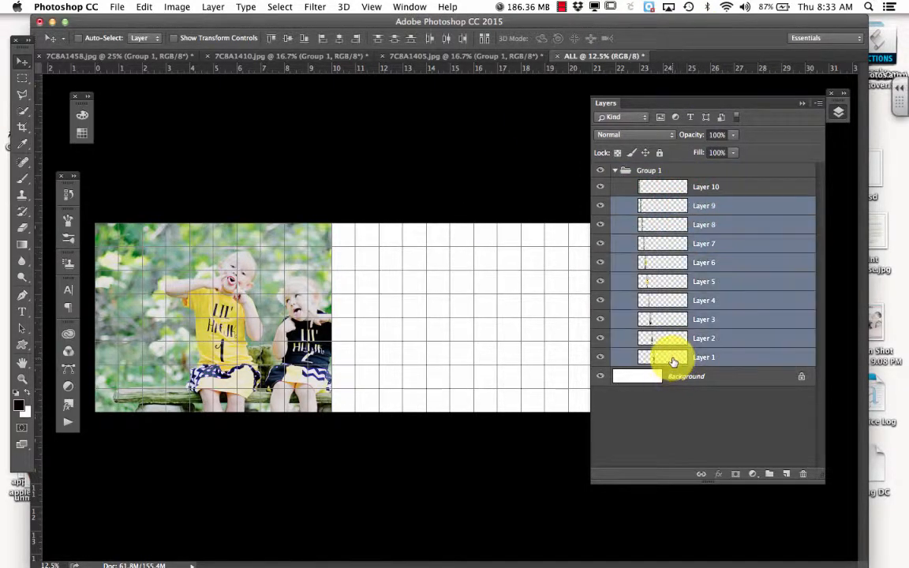
{"action": "left_click_drag", "start_coordinate": [298, 347], "coordinate": [359, 324]}
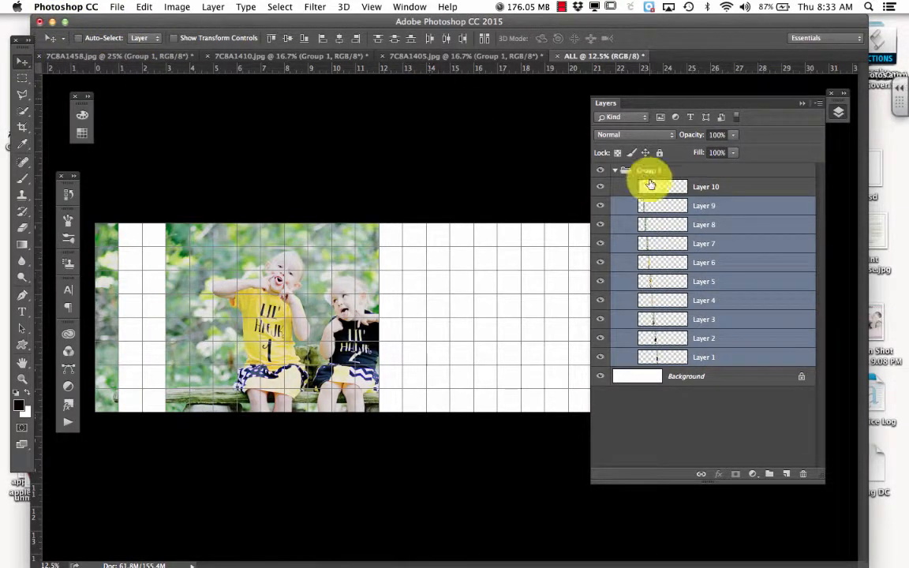
Move Layers 8 through 1 together about 2 inches to the right, away from Layer 9's strip.
{"action": "left_click", "coordinate": [668, 224]}
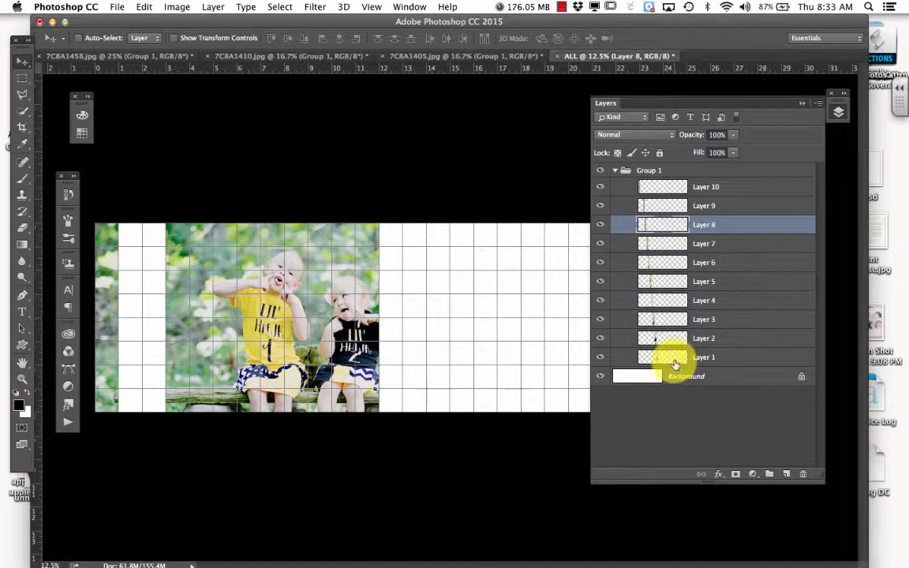
{"action": "left_click", "coordinate": [675, 359], "text": "shift"}
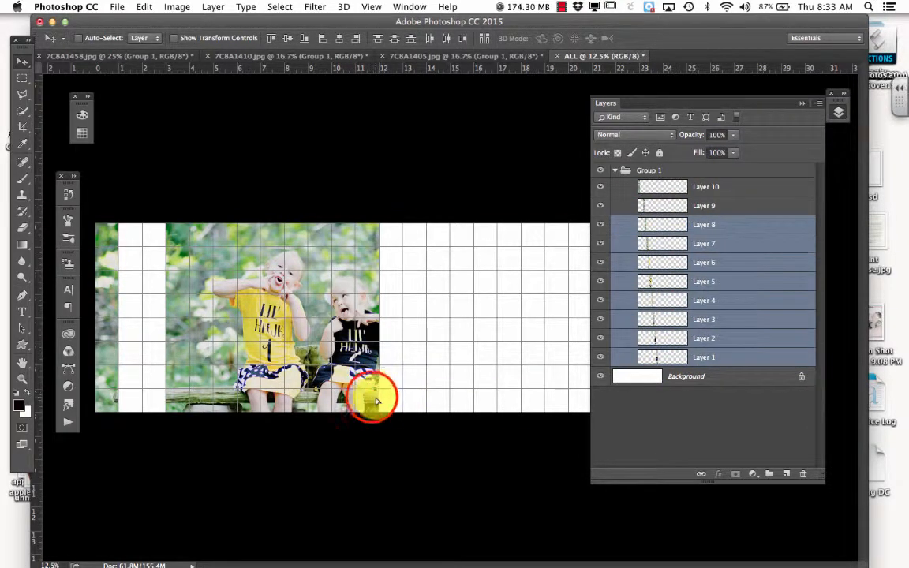
{"action": "left_click_drag", "start_coordinate": [376, 401], "coordinate": [416, 401]}
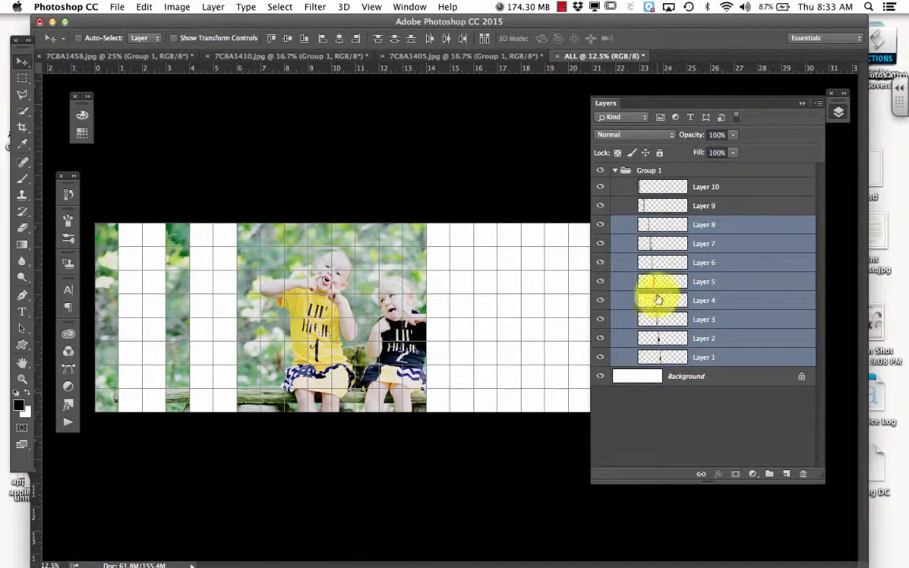
Move Layers 7 through 1 together about 2 inches to the right, and Layers 6 through 1 about 2 inches farther.
{"action": "left_click", "coordinate": [666, 250]}
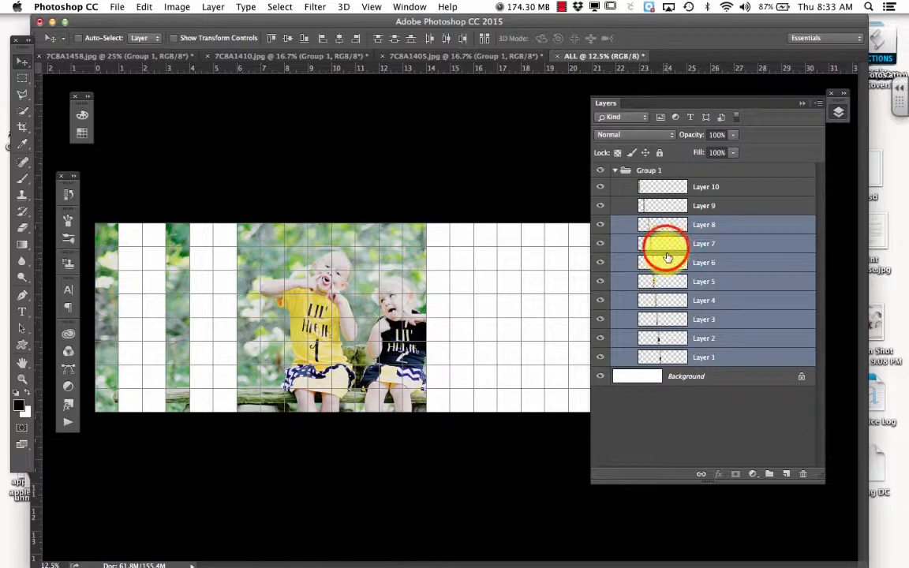
{"action": "left_click", "coordinate": [675, 356], "text": "shift"}
{"action": "left_click_drag", "start_coordinate": [406, 371], "coordinate": [468, 386]}
{"action": "mouse_move", "coordinate": [677, 268]}
{"action": "left_mouse_down"}
{"action": "mouse_move", "coordinate": [680, 294]}
{"action": "mouse_move", "coordinate": [675, 262]}
{"action": "left_mouse_up"}
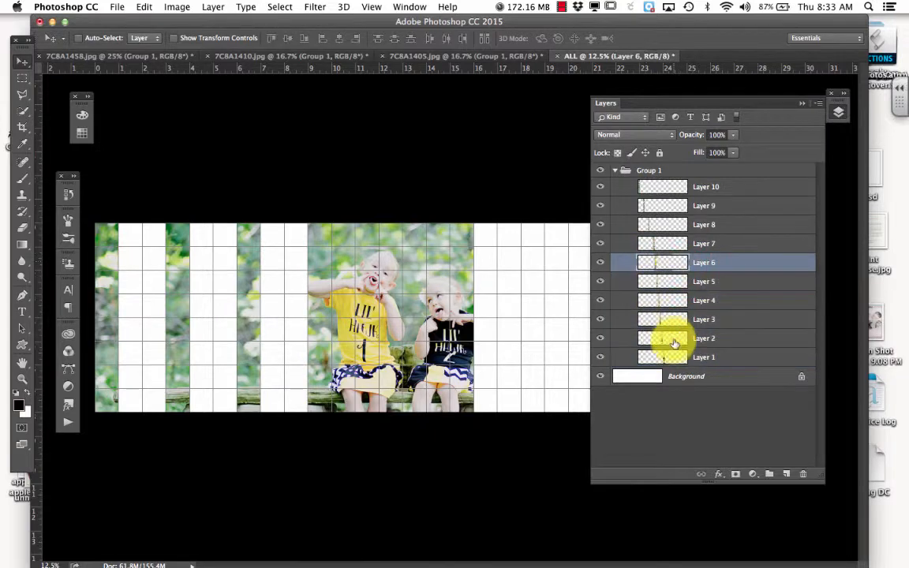
{"action": "left_click", "coordinate": [675, 357], "text": "shift"}
{"action": "left_click_drag", "start_coordinate": [462, 406], "coordinate": [513, 410]}
Move Layers 5 through 1 together about 2 inches to the right, leaving Layer 6's strip in place.
{"action": "left_click", "coordinate": [671, 281]}
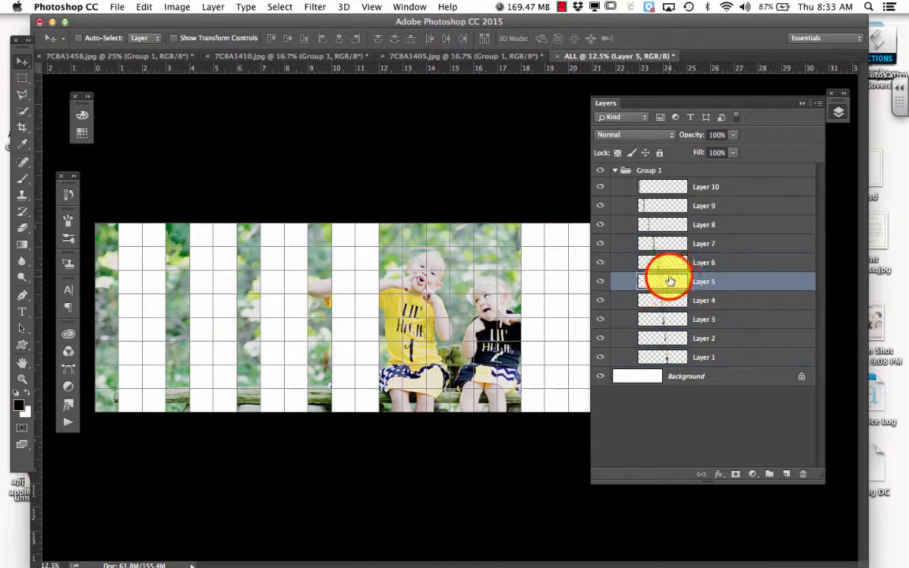
{"action": "left_click", "coordinate": [674, 359], "text": "shift"}
{"action": "left_click_drag", "start_coordinate": [508, 402], "coordinate": [553, 400]}
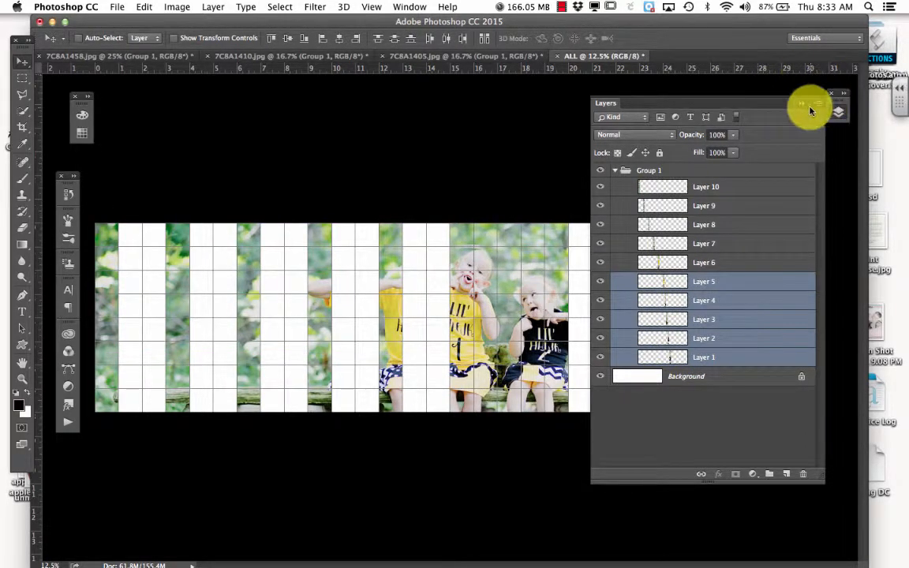
Clear the Layers panel off the document's empty end and move Layers 4 through 1 together about 2 inches to the right.
{"action": "left_click_drag", "start_coordinate": [838, 97], "coordinate": [599, 259]}
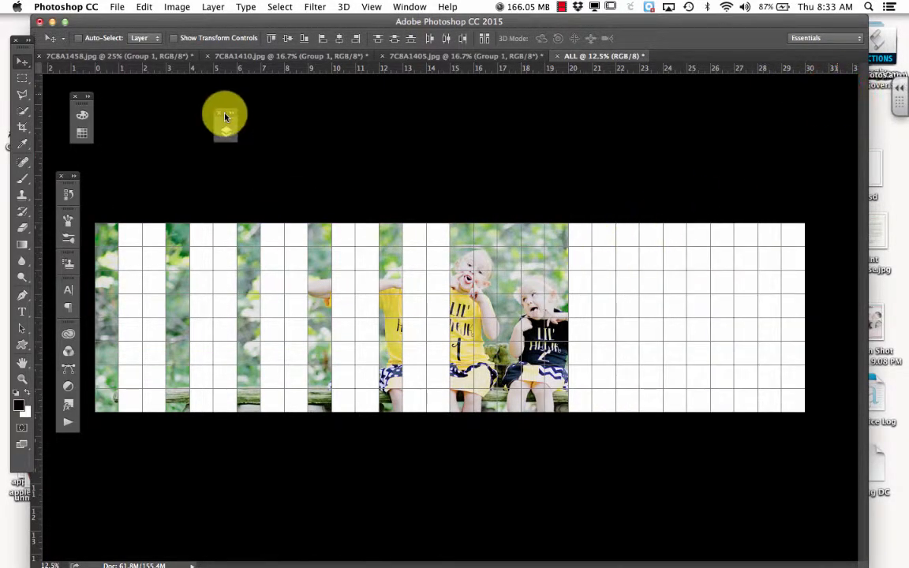
{"action": "left_click_drag", "start_coordinate": [225, 117], "coordinate": [138, 102]}
{"action": "left_click", "coordinate": [140, 116]}
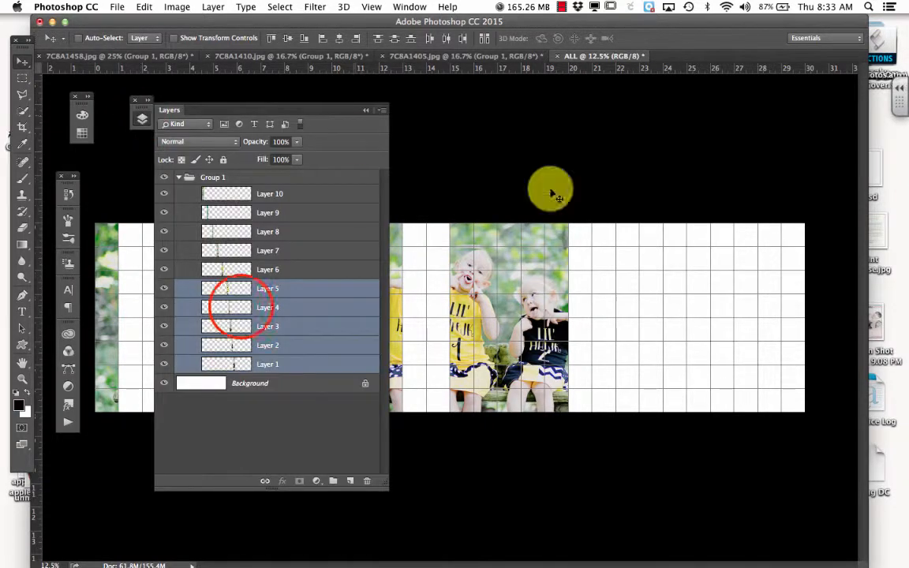
{"action": "left_click", "coordinate": [241, 309]}
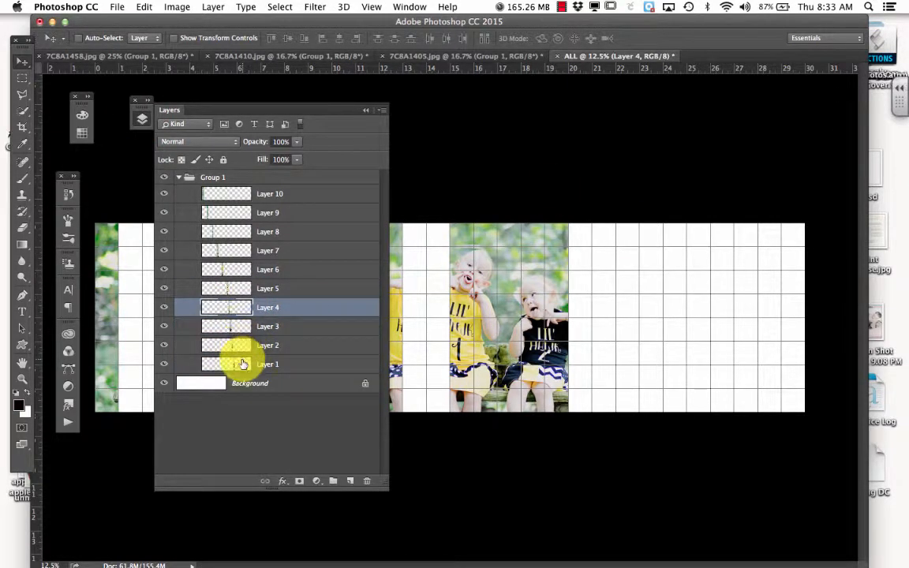
{"action": "left_click", "coordinate": [242, 364], "text": "shift"}
{"action": "left_click_drag", "start_coordinate": [557, 357], "coordinate": [599, 340]}
Spread Layers 3, 2 and 1 so their strips start at the 21, 24 and 27 inch marks, and collapse the Layers panel.
{"action": "left_click", "coordinate": [275, 326]}
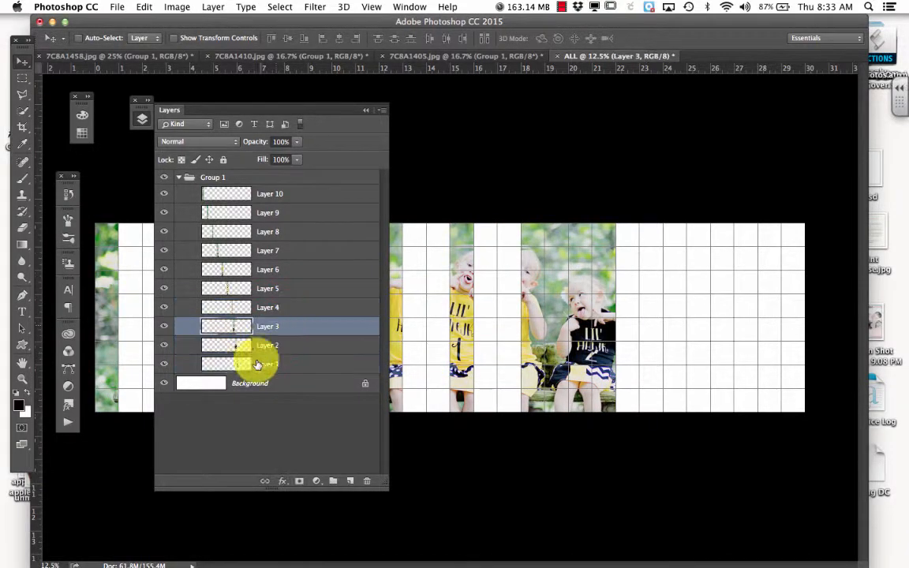
{"action": "left_click", "coordinate": [237, 364], "text": "shift"}
{"action": "left_click_drag", "start_coordinate": [606, 285], "coordinate": [747, 286]}
{"action": "left_click", "coordinate": [295, 347]}
{"action": "left_click", "coordinate": [296, 365], "text": "shift"}
{"action": "left_click", "coordinate": [334, 364]}
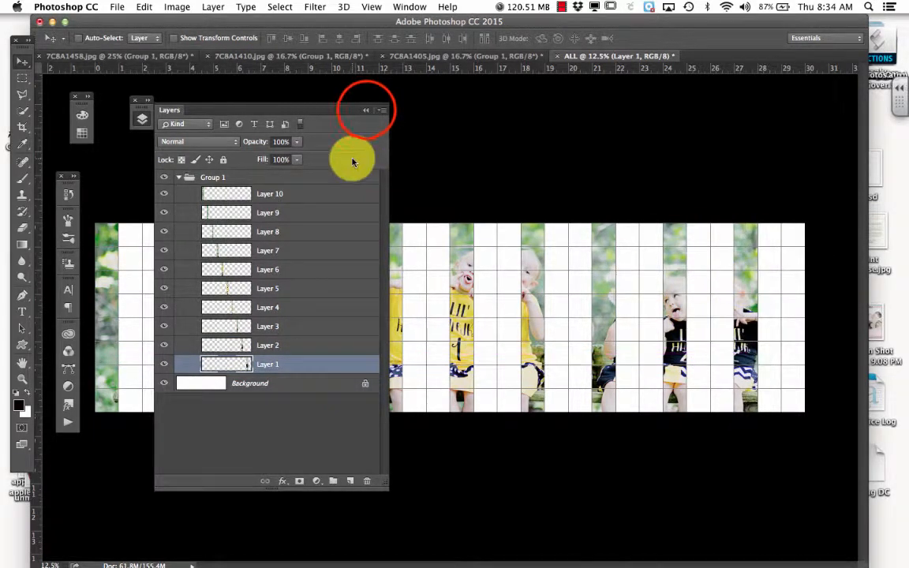
{"action": "left_click", "coordinate": [366, 111]}
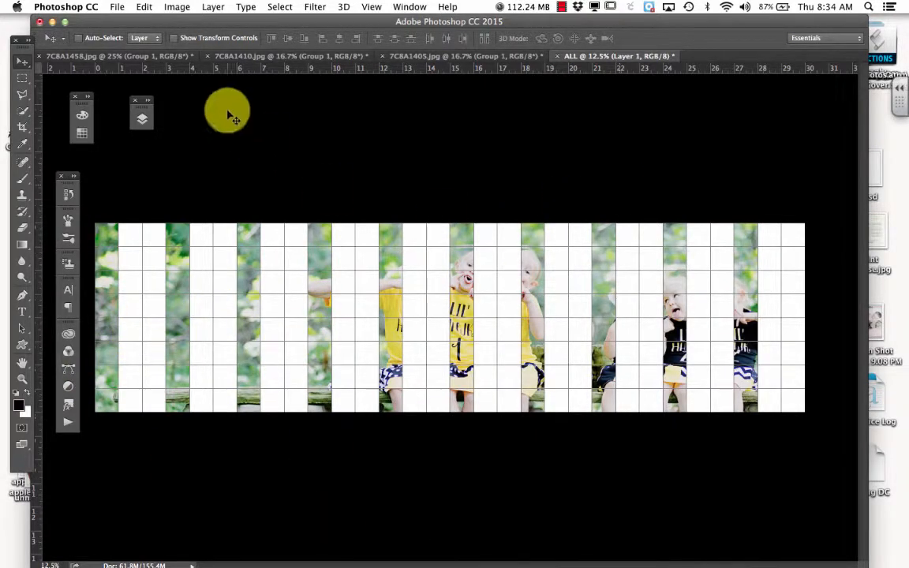
Run the Place In ALL action on 7C8A1458.jpg and return to the ALL document with the Actions panel collapsed.
{"action": "left_click", "coordinate": [63, 431]}
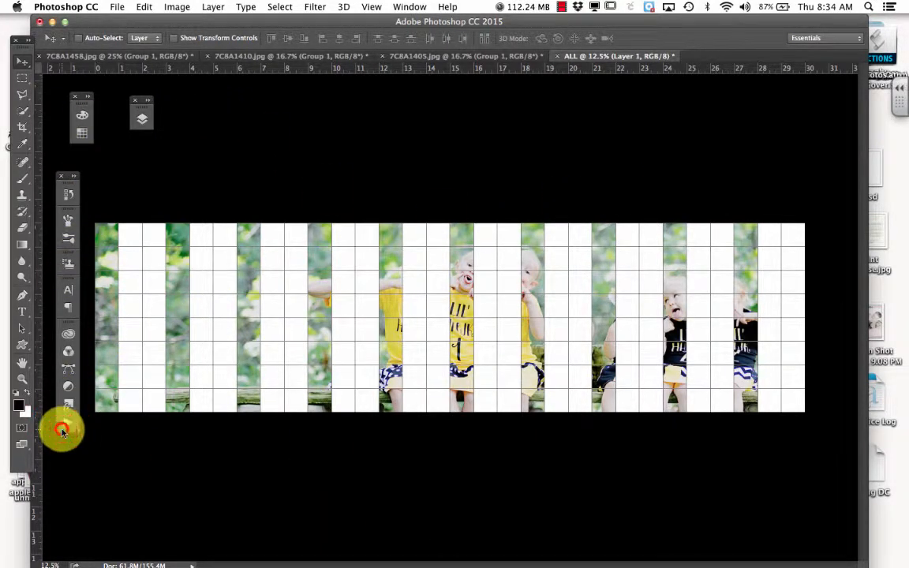
{"action": "left_click", "coordinate": [158, 55]}
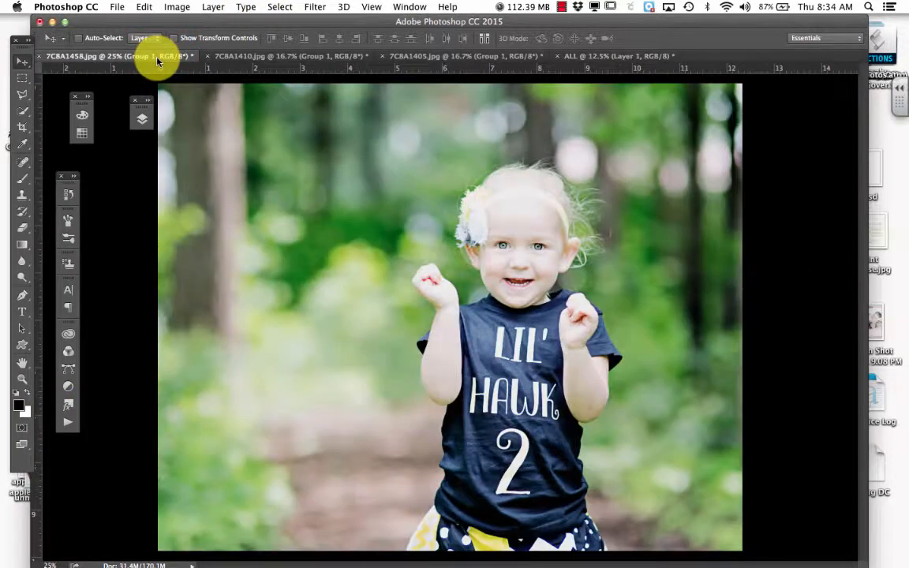
{"action": "left_click", "coordinate": [68, 421]}
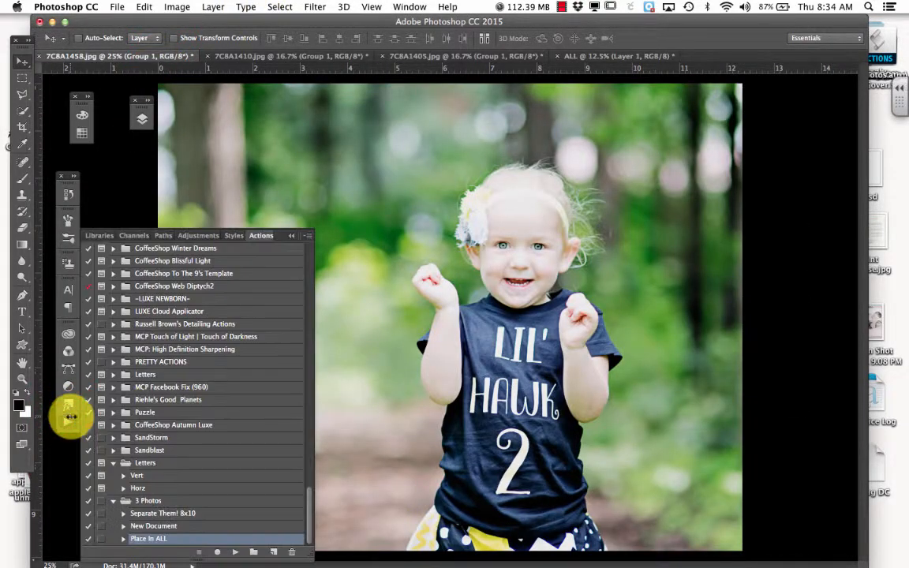
{"action": "left_click", "coordinate": [235, 553]}
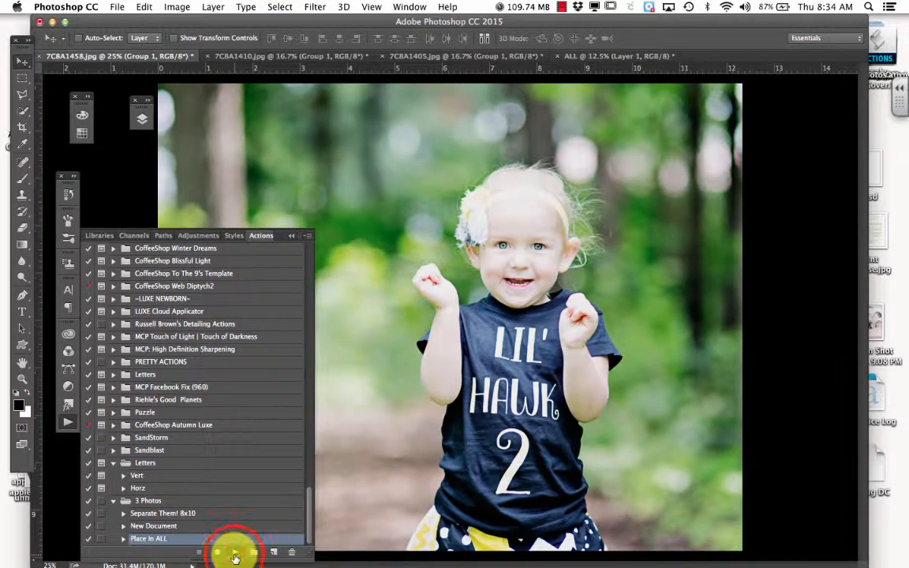
{"action": "left_click", "coordinate": [584, 57]}
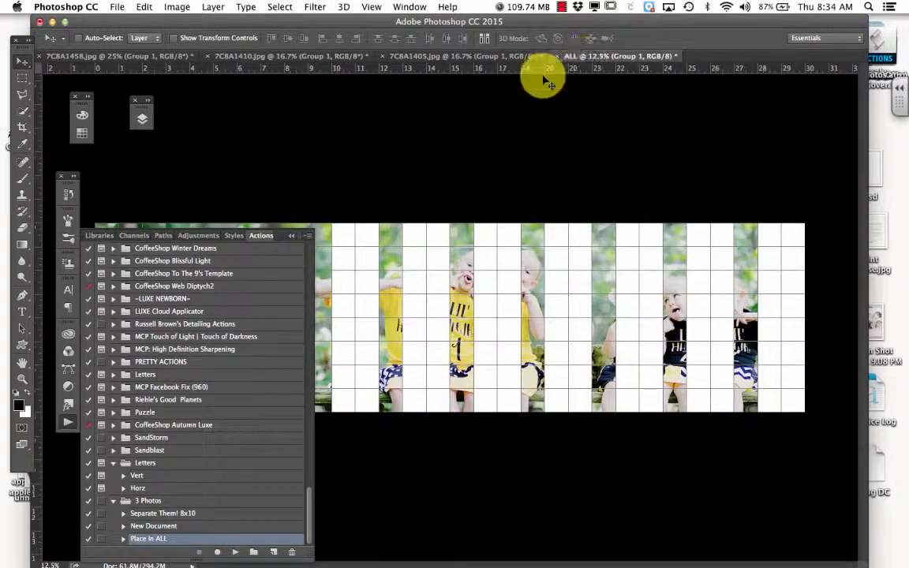
{"action": "left_click", "coordinate": [291, 236]}
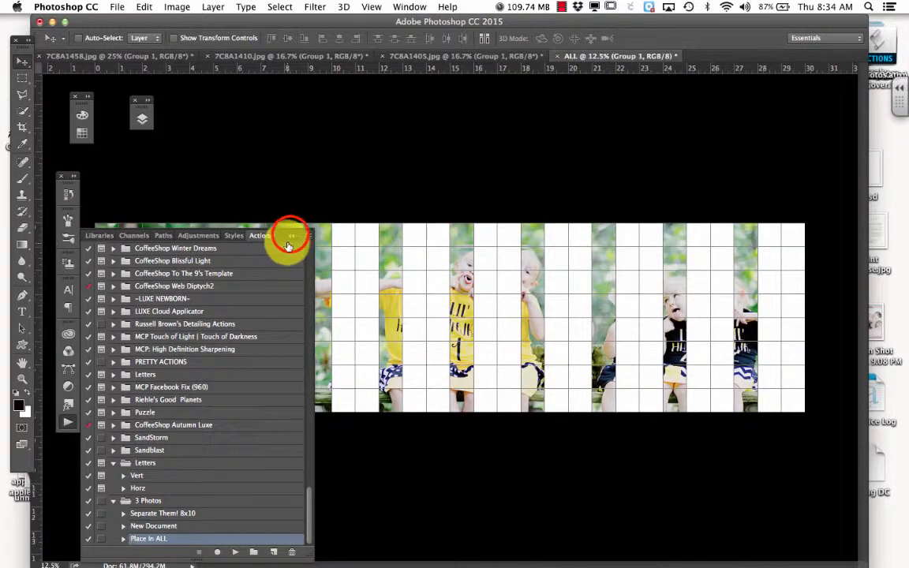
Move the newly placed group out of the original Group 1 to the top of the layer stack, and expand only the new group.
{"action": "left_click", "coordinate": [142, 118]}
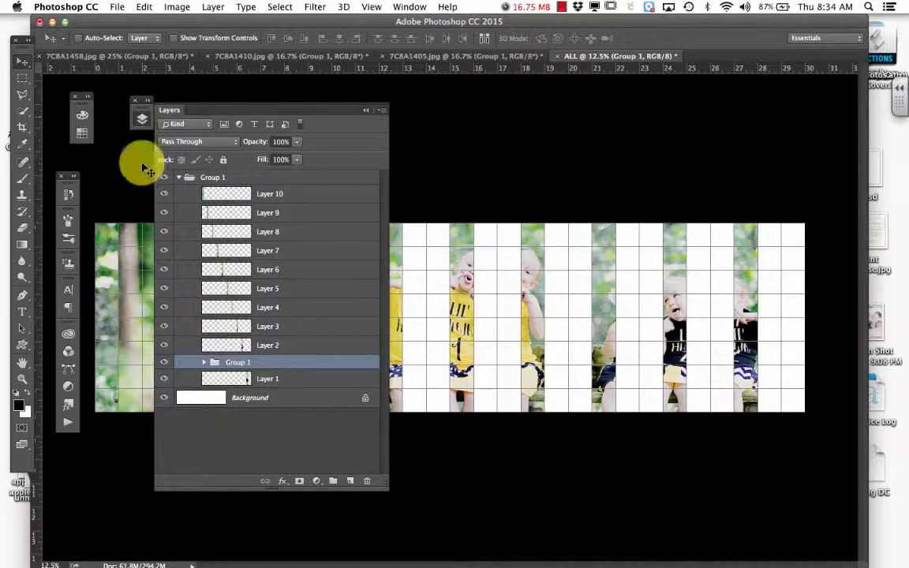
{"action": "left_click", "coordinate": [217, 361]}
{"action": "left_click_drag", "start_coordinate": [207, 366], "coordinate": [197, 383]}
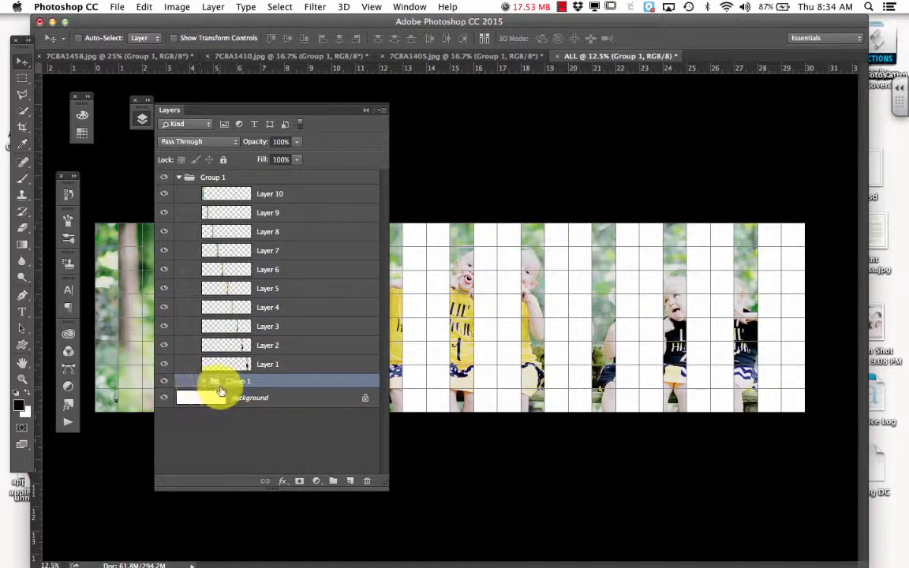
{"action": "left_click", "coordinate": [181, 178]}
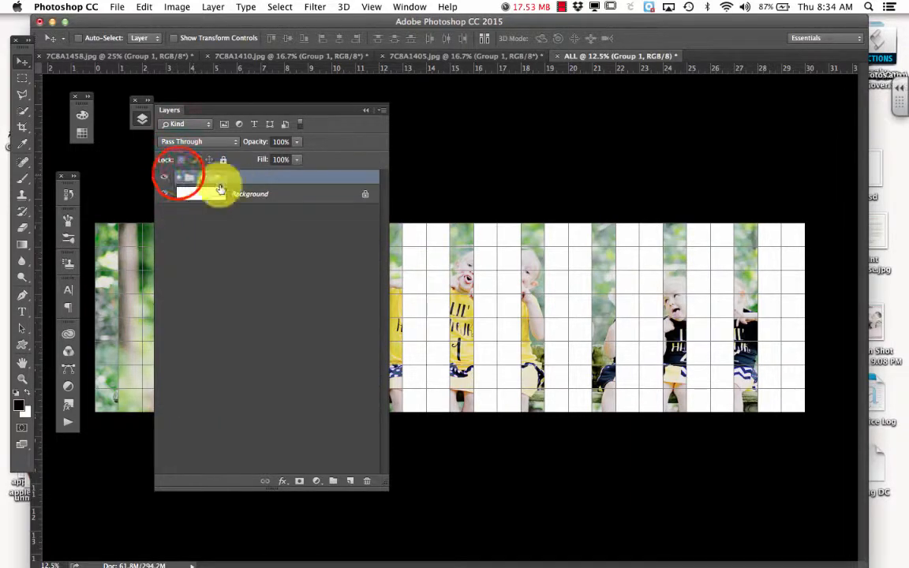
{"action": "left_click", "coordinate": [180, 177]}
{"action": "left_click", "coordinate": [218, 385]}
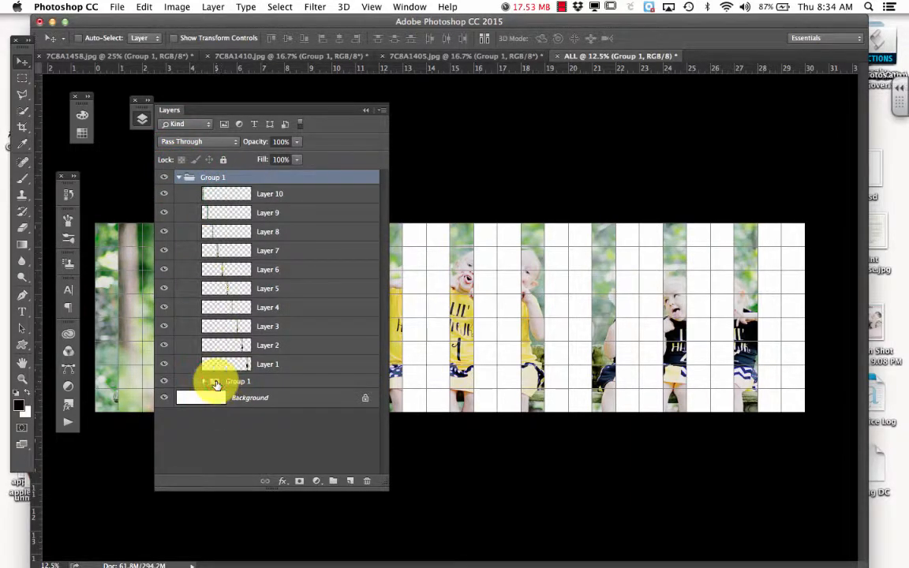
{"action": "left_click_drag", "start_coordinate": [182, 382], "coordinate": [200, 172]}
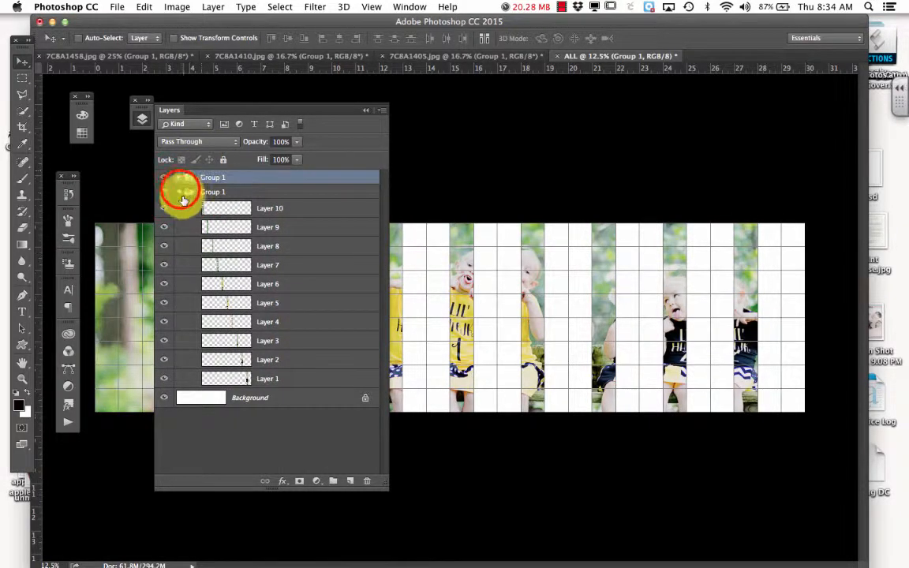
{"action": "left_click", "coordinate": [181, 193]}
{"action": "left_click", "coordinate": [178, 177]}
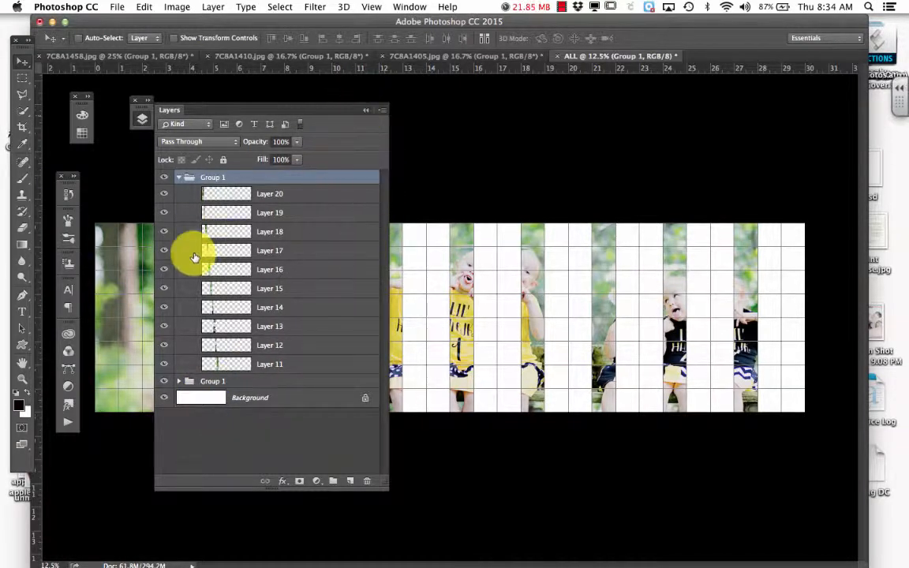
Clear the Layers panel off the new photo and move Layers 20 through 11 together 1 inch to the right.
{"action": "left_click", "coordinate": [229, 212]}
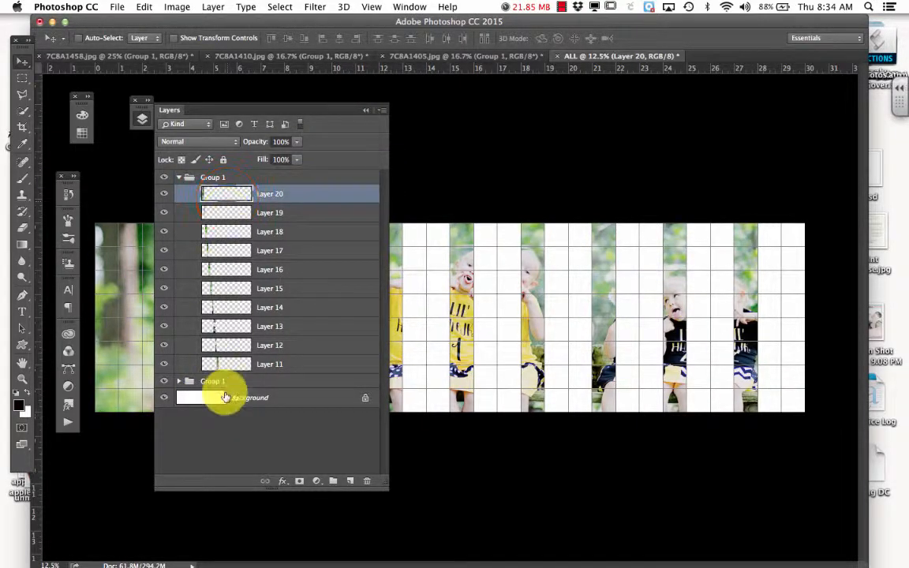
{"action": "left_click", "coordinate": [223, 363], "text": "shift"}
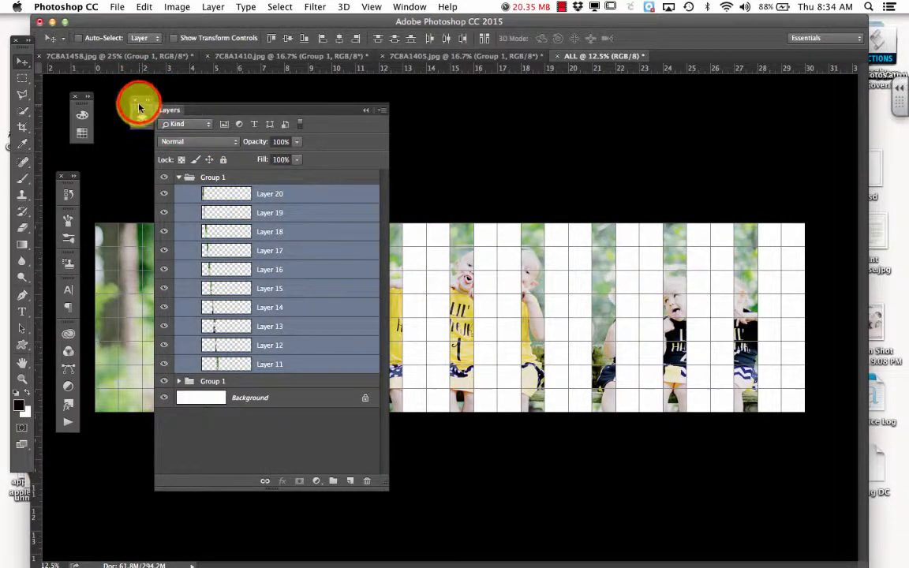
{"action": "left_click_drag", "start_coordinate": [233, 109], "coordinate": [673, 88]}
{"action": "left_click", "coordinate": [124, 236]}
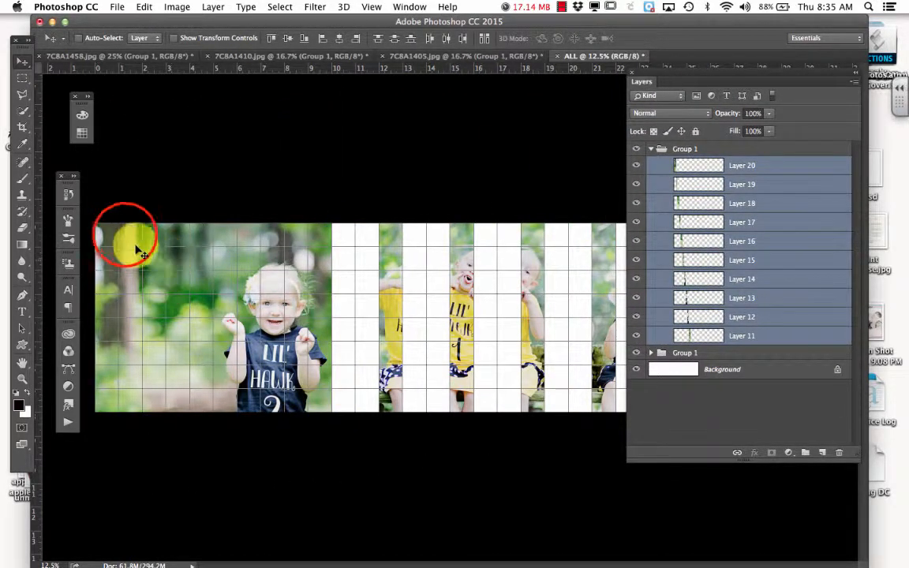
{"action": "left_click_drag", "start_coordinate": [124, 236], "coordinate": [151, 237]}
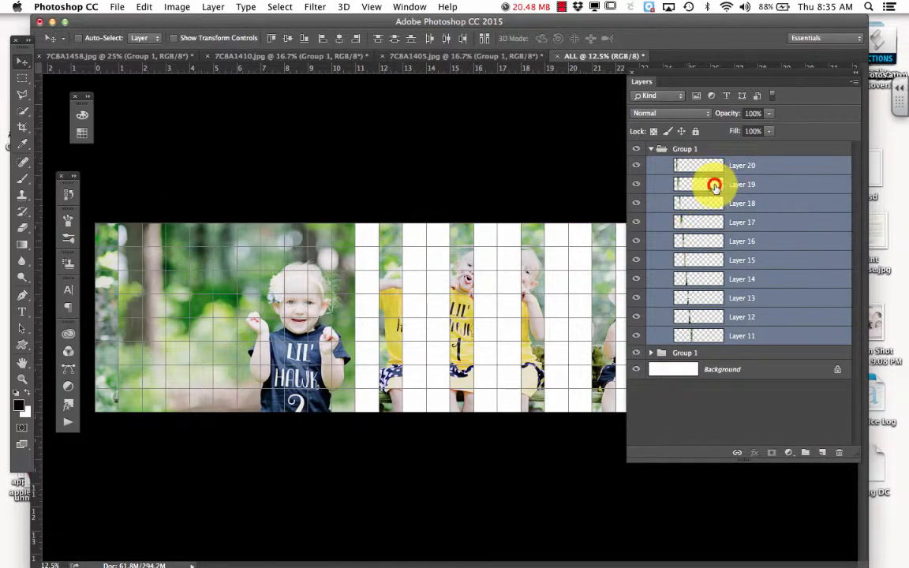
Move Layers 19 through 11 together about 2 inches to the right, and Layers 18 through 11 about 2 inches farther.
{"action": "left_click", "coordinate": [710, 183]}
{"action": "left_click", "coordinate": [710, 342], "text": "shift"}
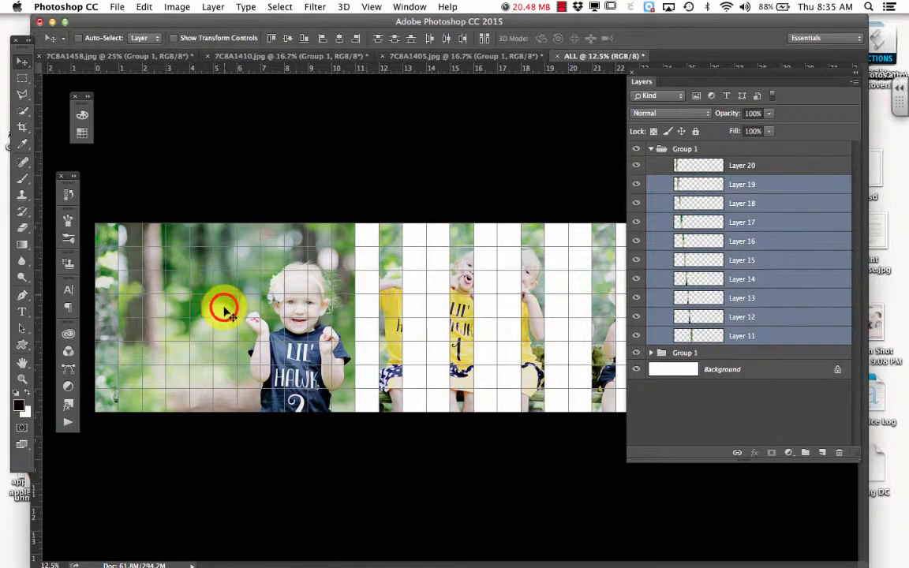
{"action": "left_click_drag", "start_coordinate": [324, 312], "coordinate": [270, 309]}
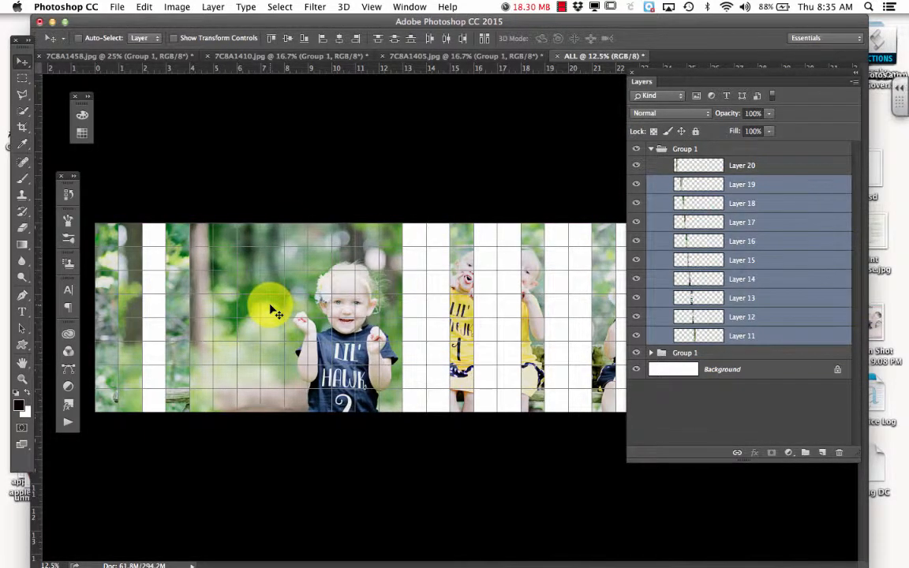
{"action": "left_click", "coordinate": [703, 198]}
{"action": "left_click", "coordinate": [700, 197]}
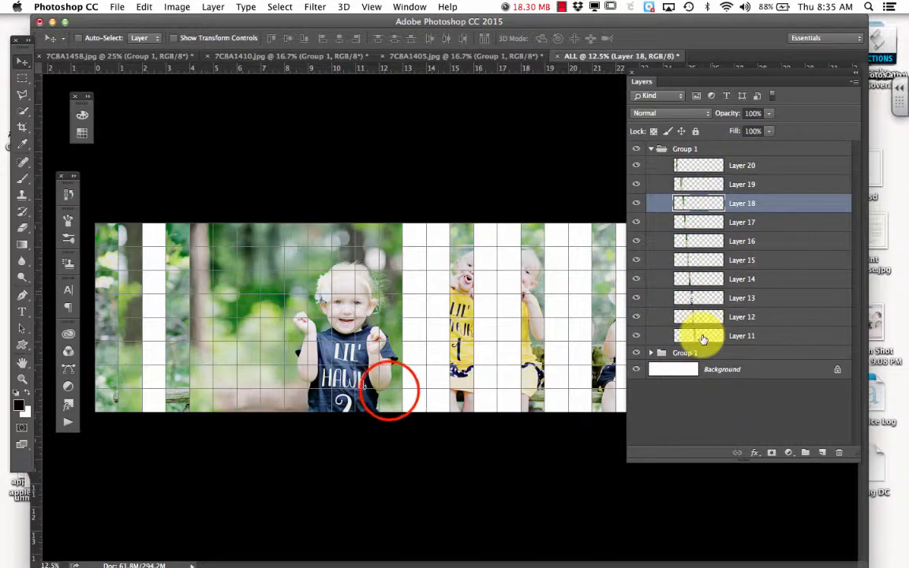
{"action": "left_click", "coordinate": [702, 336], "text": "shift"}
{"action": "left_click_drag", "start_coordinate": [418, 394], "coordinate": [465, 394]}
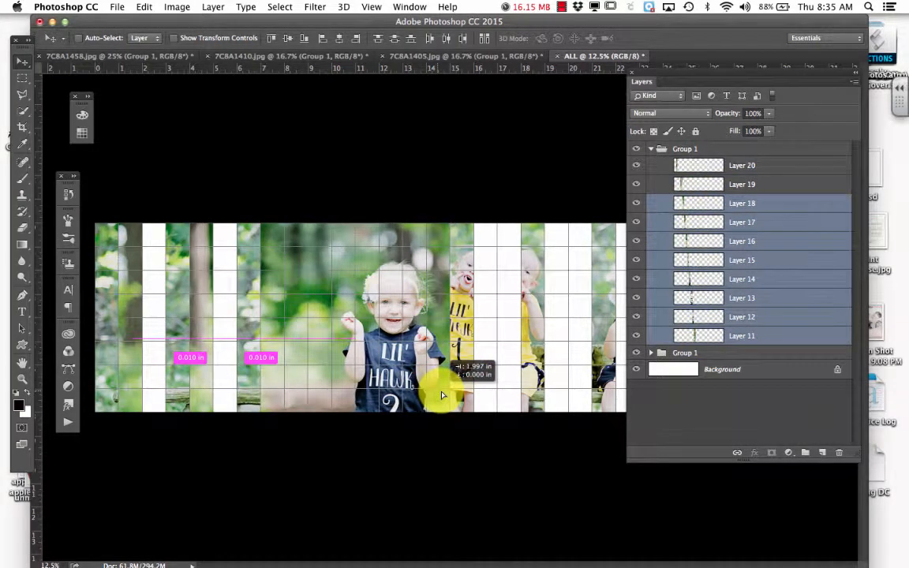
Move Layers 17 through 11 together about 2 inches to the right, and Layers 16 through 11 about 2 inches farther.
{"action": "left_click", "coordinate": [702, 221]}
{"action": "left_click", "coordinate": [714, 335], "text": "shift"}
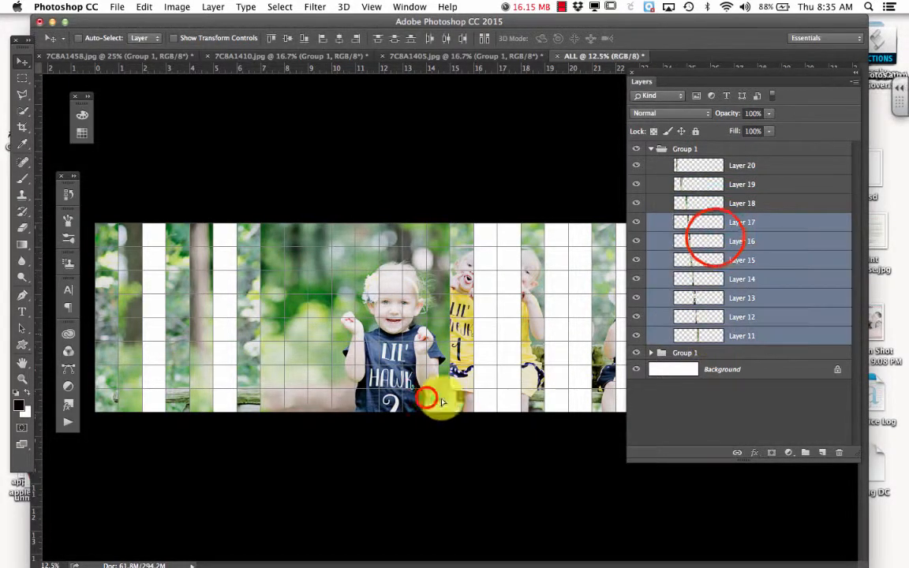
{"action": "left_click_drag", "start_coordinate": [429, 397], "coordinate": [476, 398]}
{"action": "left_click", "coordinate": [715, 240]}
{"action": "left_click", "coordinate": [714, 335], "text": "shift"}
{"action": "left_click_drag", "start_coordinate": [386, 375], "coordinate": [434, 379]}
Move Layers 15 through 11 together about 2 inches to the right, leaving Layer 16's strip in place.
{"action": "left_click", "coordinate": [716, 263]}
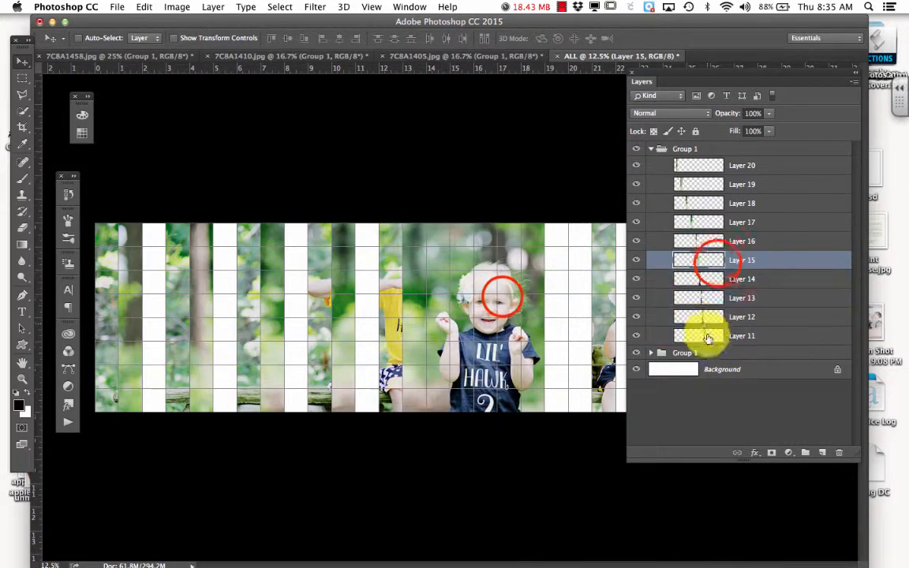
{"action": "left_click", "coordinate": [708, 335], "text": "shift"}
{"action": "left_click_drag", "start_coordinate": [502, 297], "coordinate": [550, 298]}
Clear the Layers panel off the document's far end and move Layers 14 through 11 together about 2 inches to the right.
{"action": "left_click_drag", "start_coordinate": [641, 82], "coordinate": [160, 118]}
{"action": "left_click", "coordinate": [303, 313]}
{"action": "left_click", "coordinate": [299, 368], "text": "shift"}
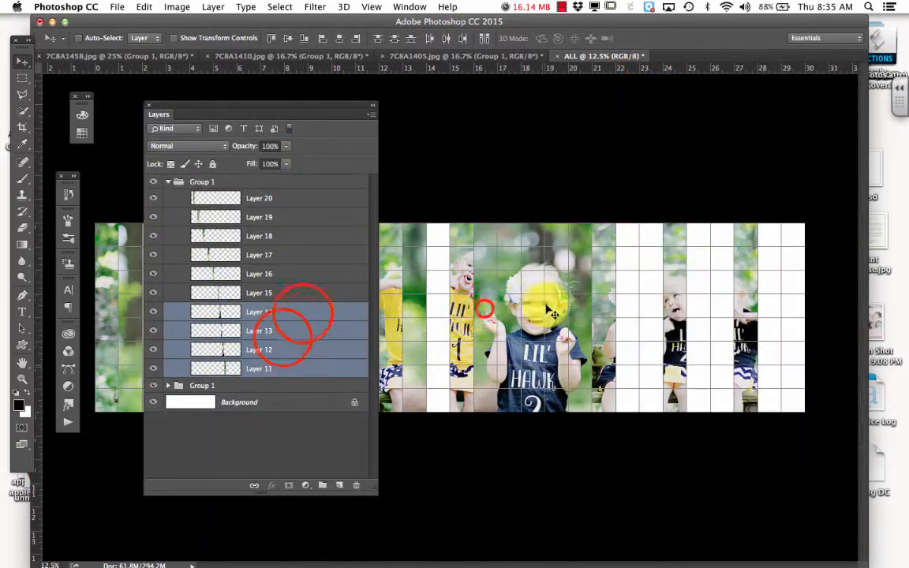
{"action": "left_click_drag", "start_coordinate": [484, 308], "coordinate": [597, 289]}
Spread Layers 13, 12 and 11 so their strips start at the 22, 25 and 28 inch marks.
{"action": "left_click", "coordinate": [285, 334]}
{"action": "left_click", "coordinate": [282, 369], "text": "shift"}
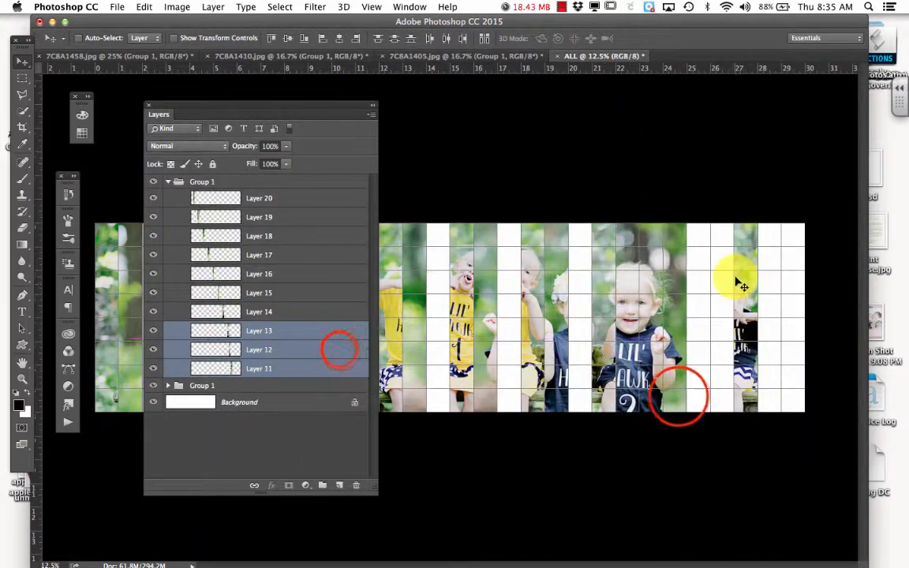
{"action": "left_click", "coordinate": [340, 350]}
{"action": "left_click", "coordinate": [322, 370], "text": "shift"}
{"action": "left_click_drag", "start_coordinate": [678, 396], "coordinate": [725, 397]}
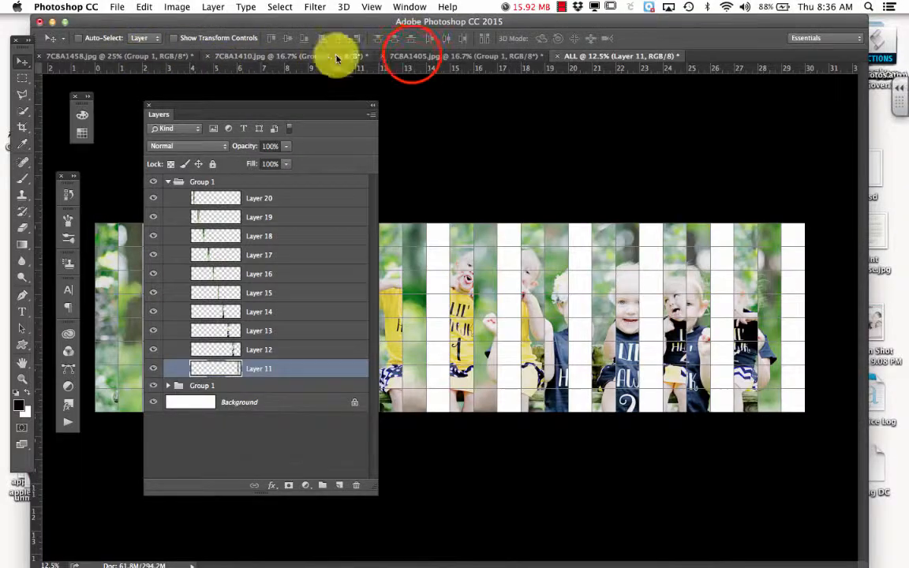
With the Background layer active in ALL, run the Place In ALL action on Group 1 of 7C8A1405.jpg.
{"action": "left_click", "coordinate": [412, 56]}
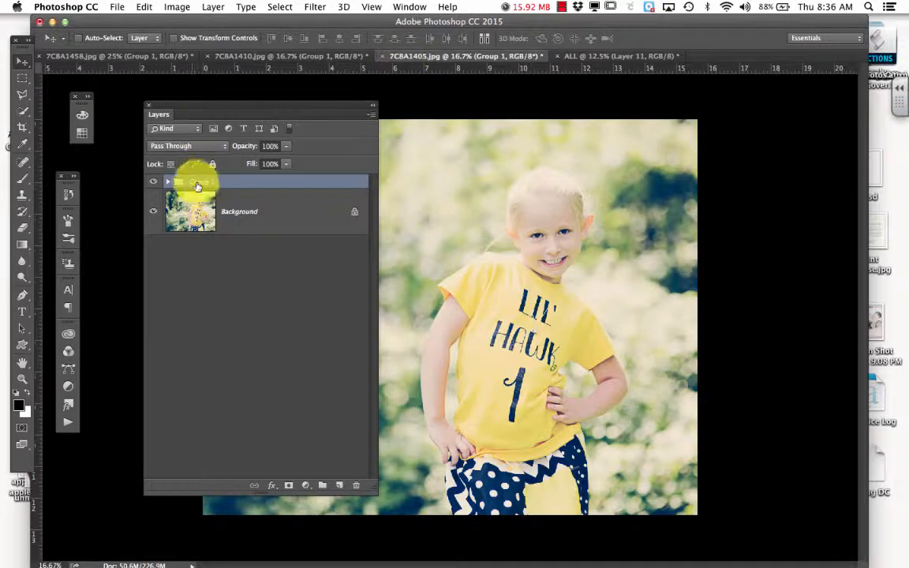
{"action": "left_click", "coordinate": [652, 56]}
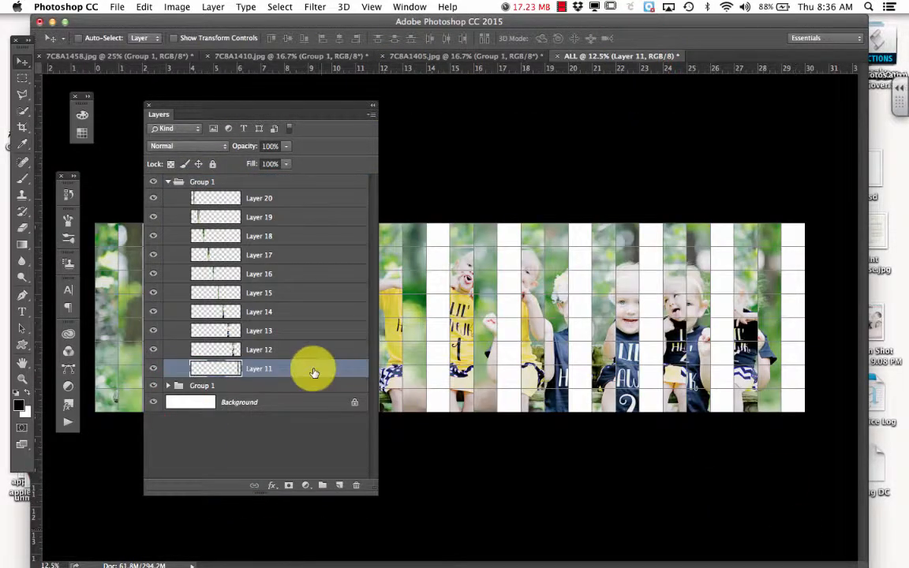
{"action": "left_click", "coordinate": [190, 414]}
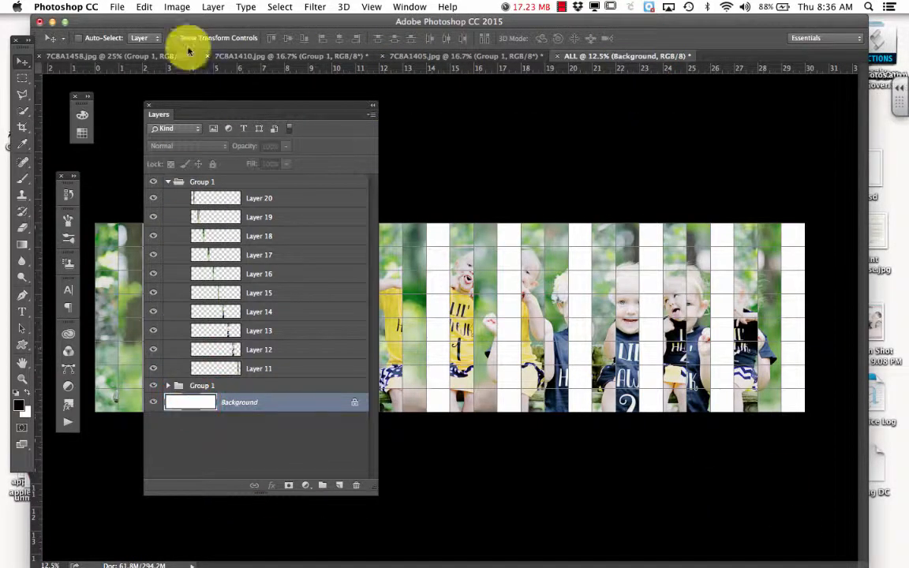
{"action": "left_click", "coordinate": [477, 59]}
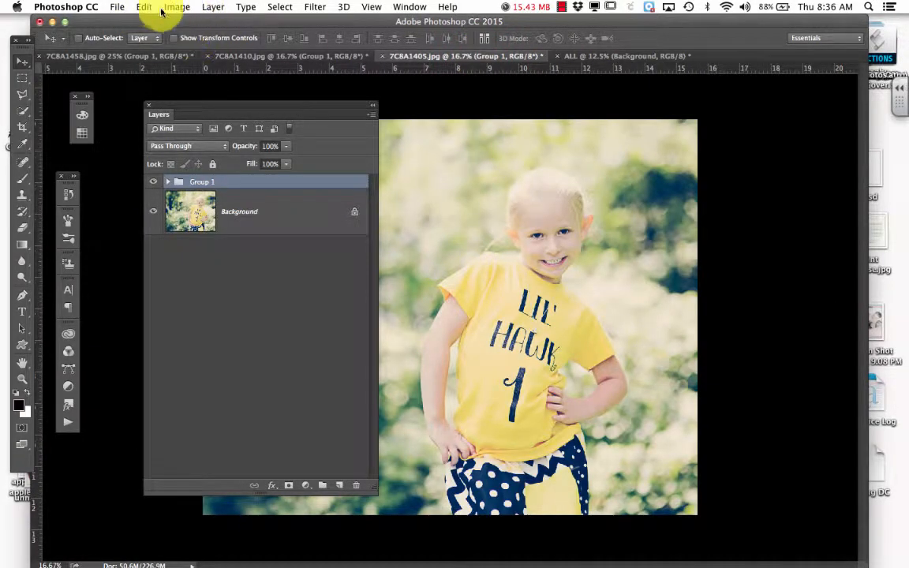
{"action": "left_click", "coordinate": [67, 420]}
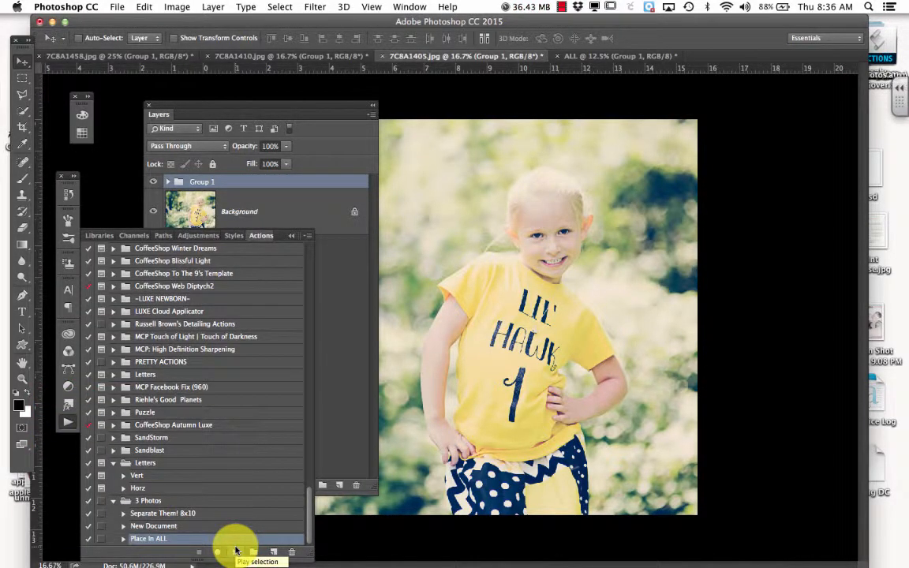
{"action": "left_click", "coordinate": [597, 54]}
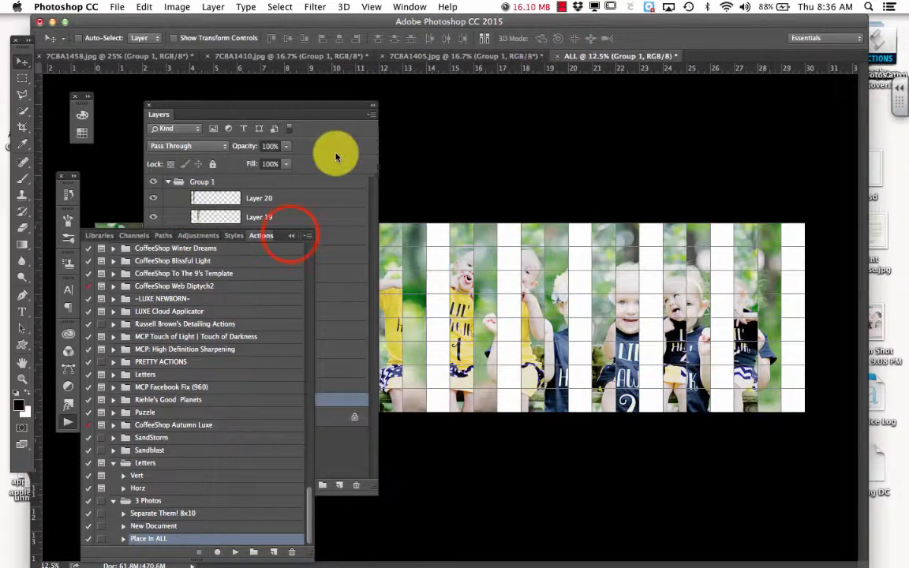
{"action": "left_click", "coordinate": [291, 235]}
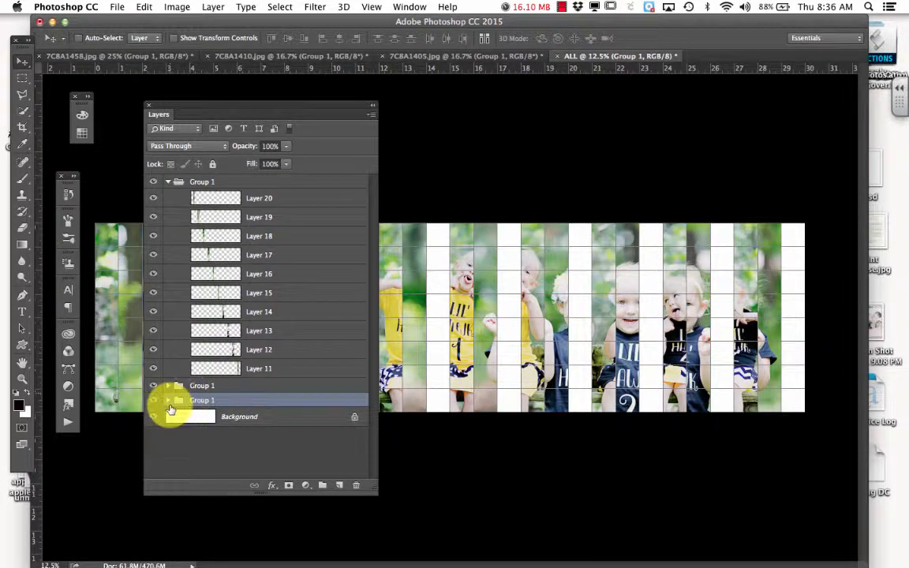
Collapse the top group and move Layers 30 through 21 of the newly placed group together about 2 inches to the right.
{"action": "left_click", "coordinate": [167, 186]}
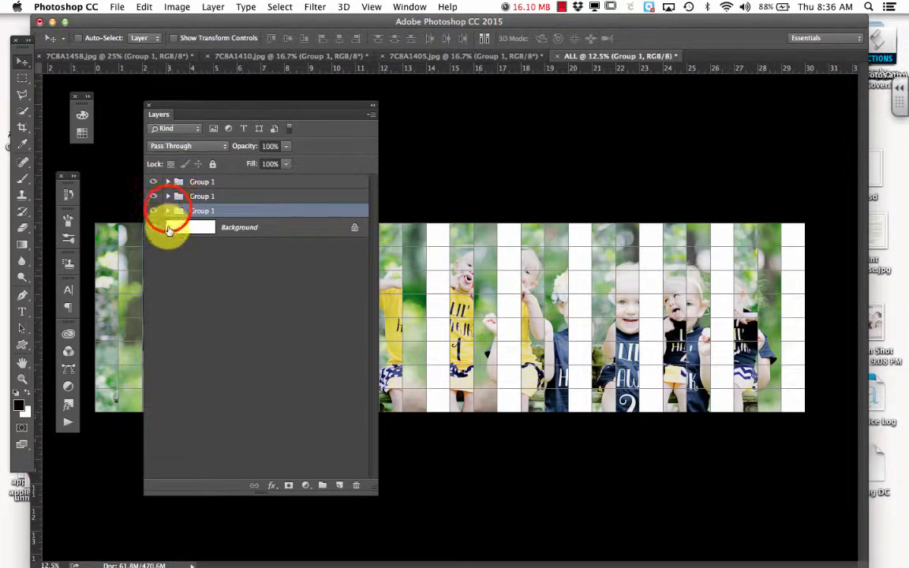
{"action": "left_click", "coordinate": [168, 211]}
{"action": "left_click", "coordinate": [209, 227]}
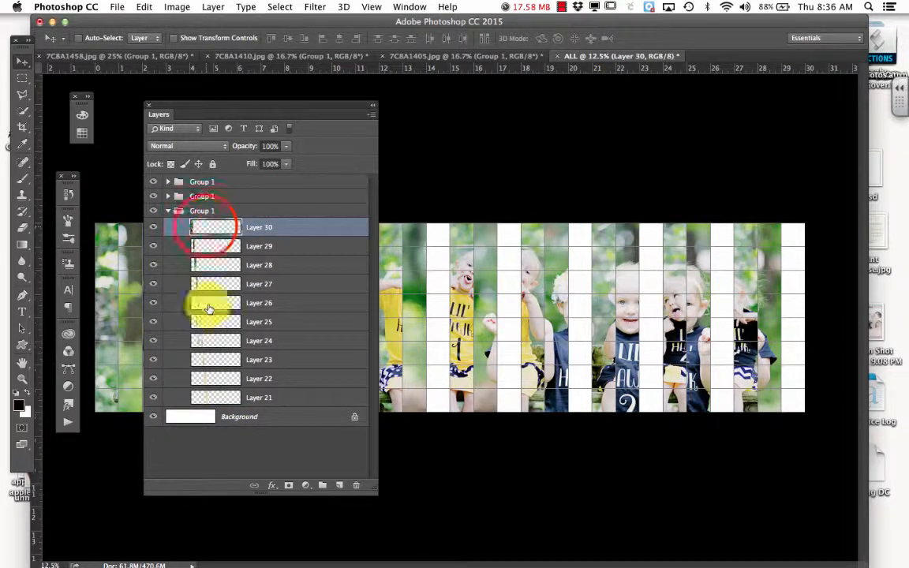
{"action": "left_click", "coordinate": [227, 404], "text": "shift"}
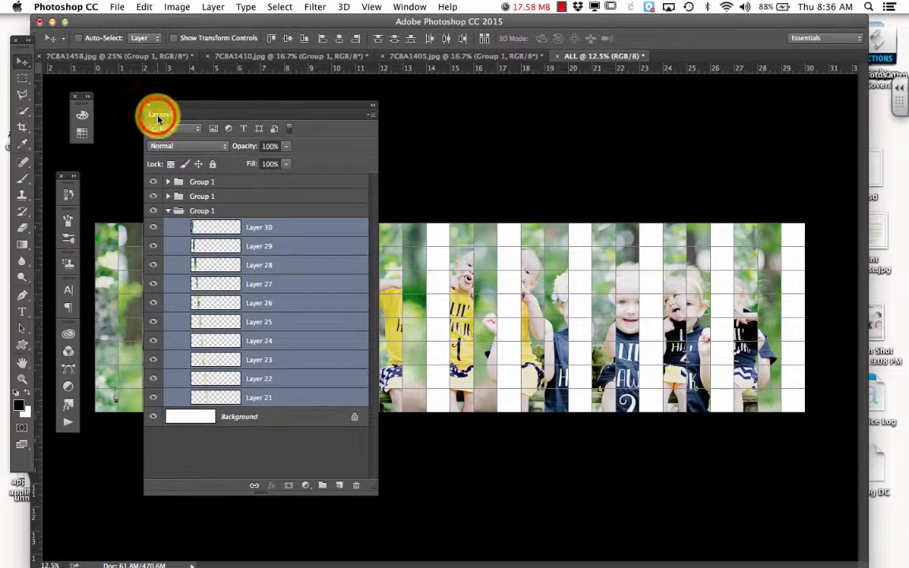
{"action": "left_click_drag", "start_coordinate": [157, 116], "coordinate": [659, 102]}
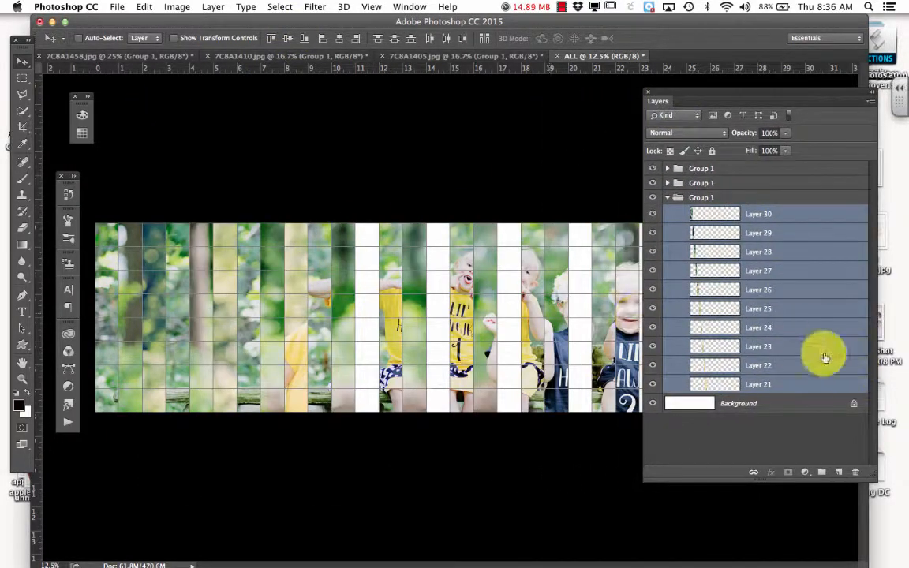
{"action": "left_click_drag", "start_coordinate": [125, 352], "coordinate": [244, 386]}
Move Layers 29 through 21 together about 2 inches to the right, and Layers 28 through 21 about 2 inches farther.
{"action": "left_click", "coordinate": [719, 219], "text": "super"}
{"action": "left_click", "coordinate": [714, 253]}
{"action": "left_click", "coordinate": [714, 382], "text": "shift"}
{"action": "left_click_drag", "start_coordinate": [340, 375], "coordinate": [394, 374]}
Move Layers 27 through 21 together about 2 inches to the right, and Layers 26 through 21 about 2 inches farther.
{"action": "left_click", "coordinate": [734, 266]}
{"action": "left_click", "coordinate": [730, 385], "text": "shift"}
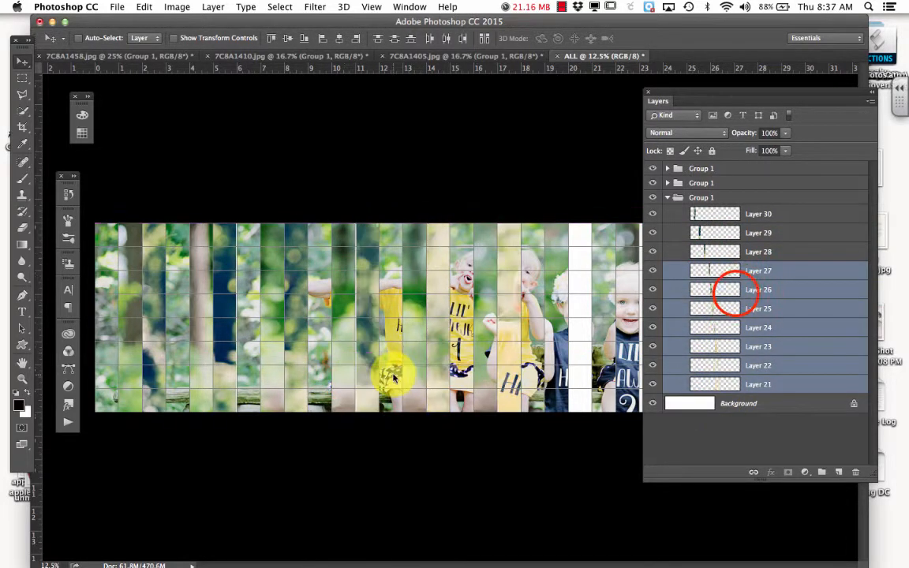
{"action": "left_click", "coordinate": [736, 294]}
{"action": "left_click", "coordinate": [739, 386], "text": "shift"}
{"action": "left_click_drag", "start_coordinate": [515, 21], "coordinate": [373, 20]}
{"action": "left_click_drag", "start_coordinate": [385, 398], "coordinate": [434, 380]}
Spread Layers 25, 24 and 23 so their strips start at the 17, 20 and 23 inch marks.
{"action": "left_click", "coordinate": [741, 309]}
{"action": "left_click", "coordinate": [739, 385], "text": "shift"}
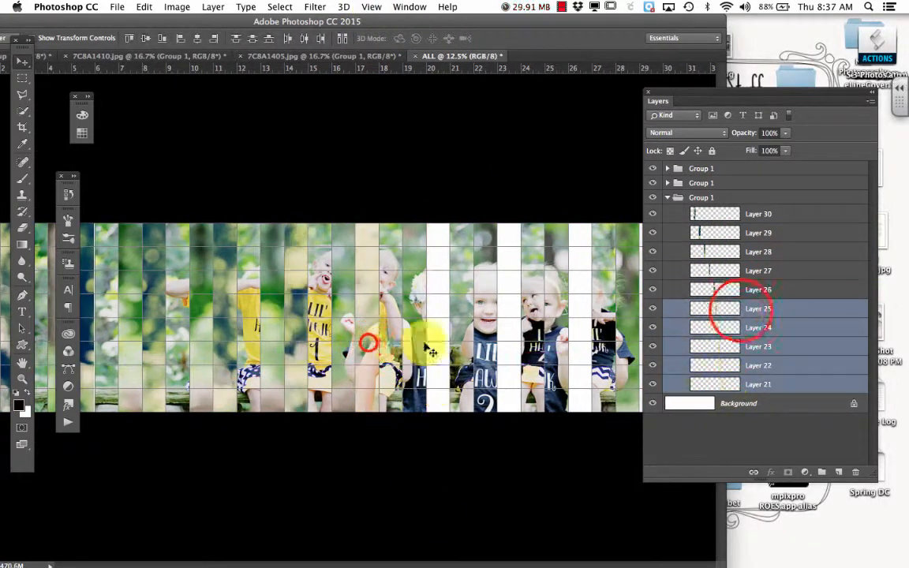
{"action": "left_click_drag", "start_coordinate": [368, 344], "coordinate": [578, 405]}
{"action": "left_click", "coordinate": [726, 326]}
{"action": "left_click", "coordinate": [722, 384], "text": "shift"}
{"action": "left_click", "coordinate": [719, 349]}
{"action": "left_click", "coordinate": [726, 384], "text": "shift"}
Place the strips of Layers 22 and 21 at the 26 and 29 inch marks and collapse their group.
{"action": "left_click", "coordinate": [730, 363]}
{"action": "left_click", "coordinate": [726, 384], "text": "shift"}
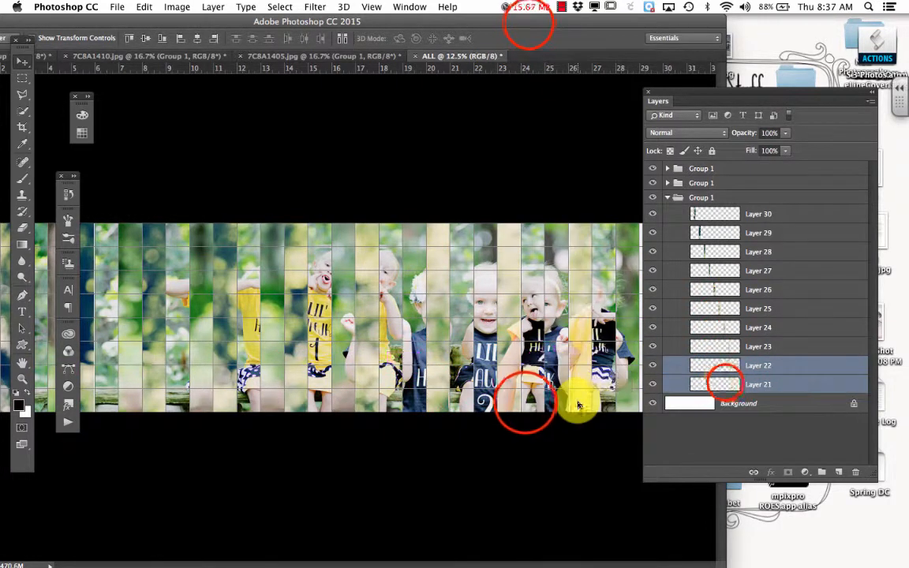
{"action": "left_click", "coordinate": [725, 384]}
{"action": "left_click_drag", "start_coordinate": [529, 23], "coordinate": [457, 23]}
{"action": "left_click_drag", "start_coordinate": [525, 402], "coordinate": [573, 407]}
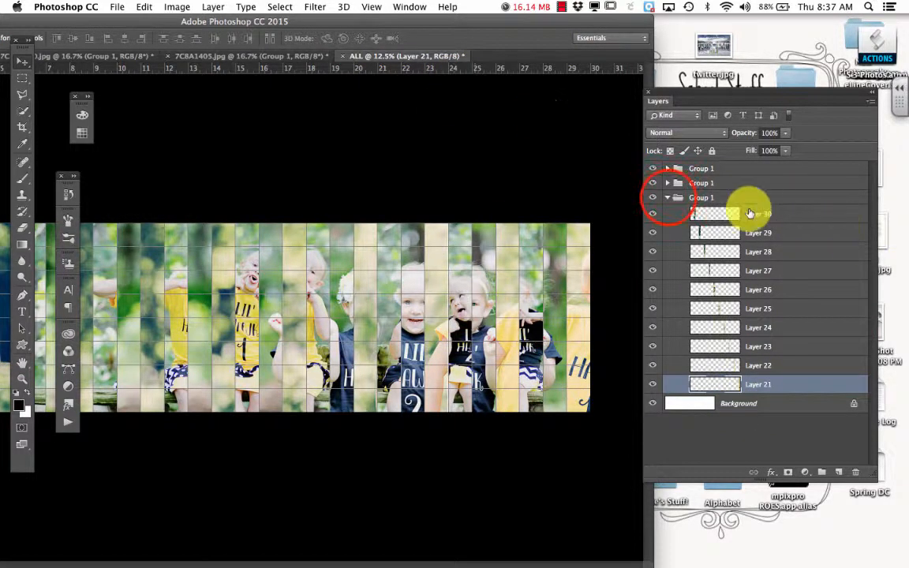
{"action": "left_click", "coordinate": [667, 199]}
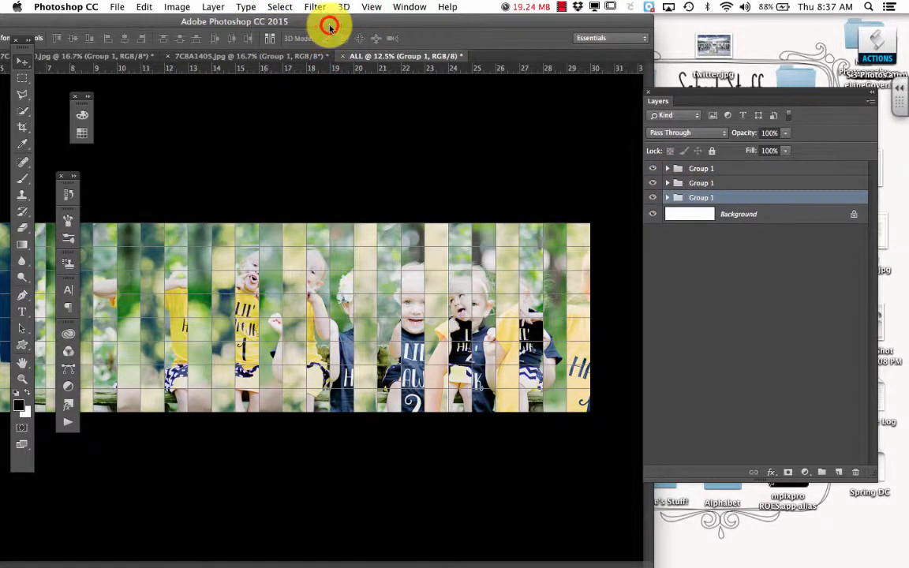
Turn on the Move tool's Auto-Select option for layers, with the composite enlarged to 33.3% near its start.
{"action": "left_click_drag", "start_coordinate": [331, 26], "coordinate": [460, 21]}
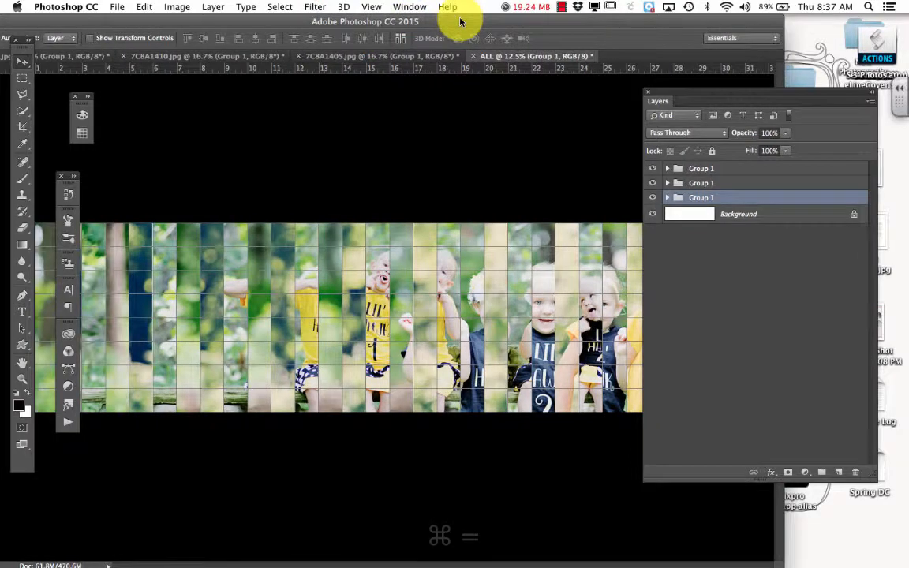
{"action": "key", "text": "super+equal"}
{"action": "key", "text": "super+equal"}
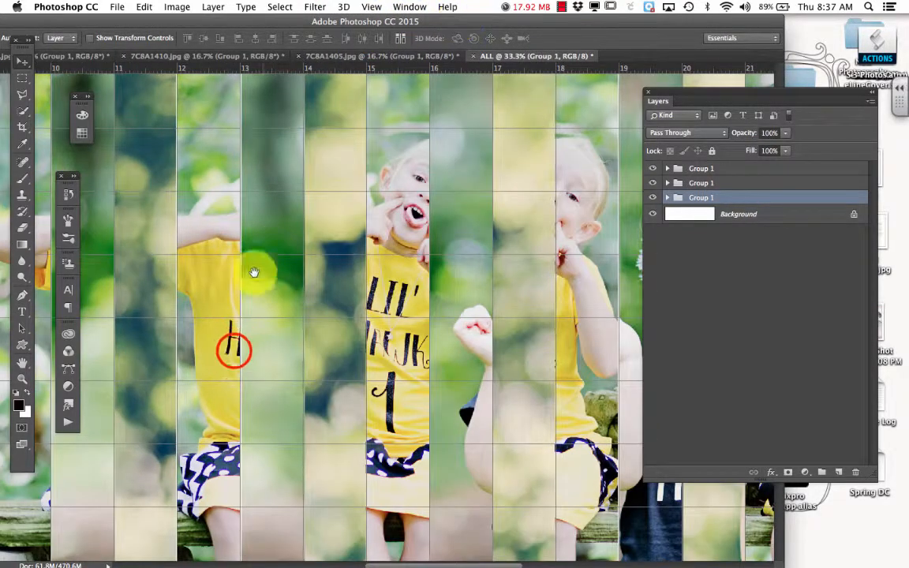
{"action": "left_click_drag", "start_coordinate": [254, 272], "coordinate": [619, 259]}
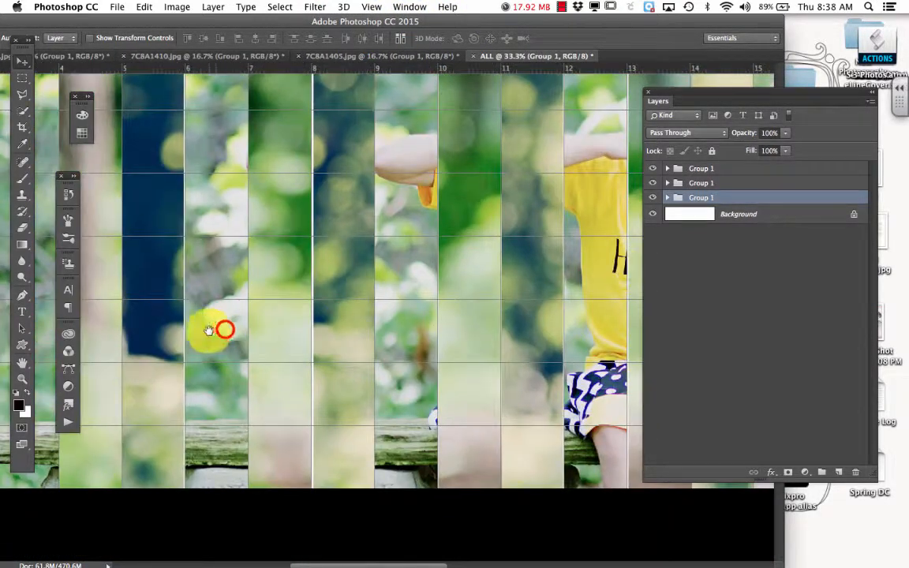
{"action": "left_click_drag", "start_coordinate": [208, 330], "coordinate": [544, 304]}
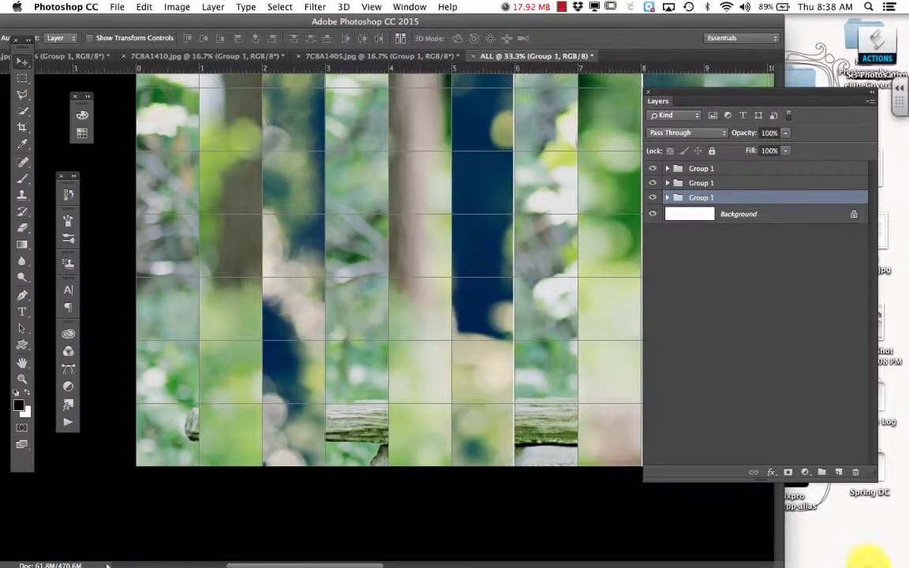
{"action": "left_click_drag", "start_coordinate": [77, 26], "coordinate": [143, 25]}
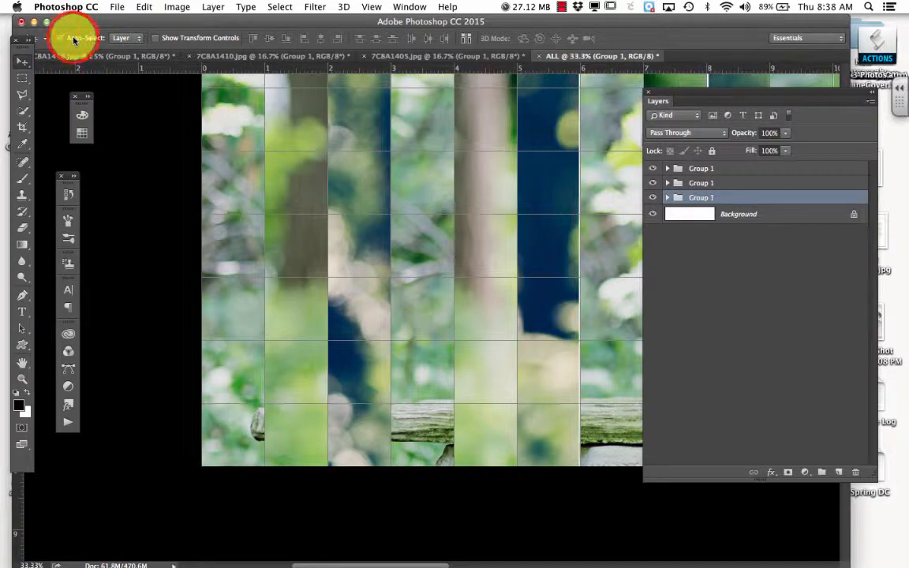
{"action": "left_click", "coordinate": [73, 39]}
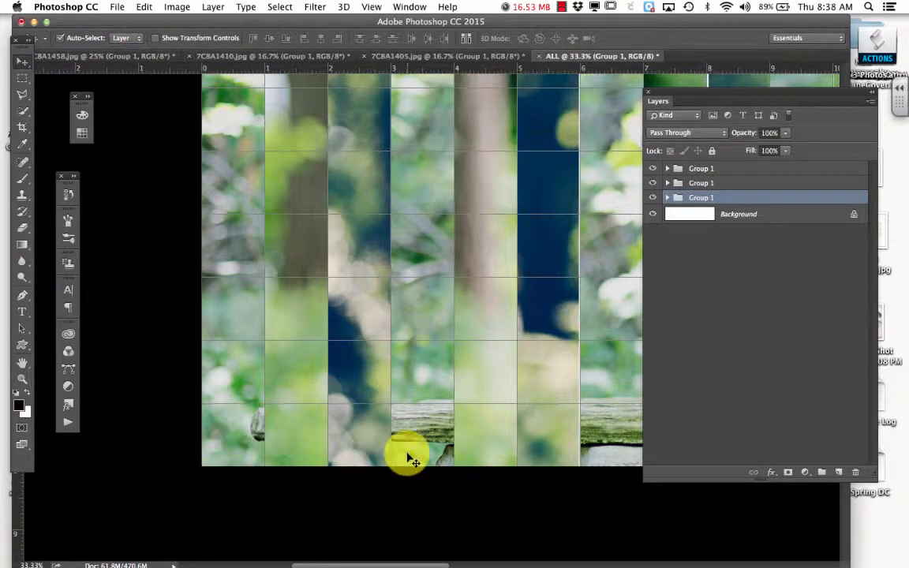
Nudge the strips of Layers 29, 18 and 28 sideways to close the white gaps at the 6 and 8 inch marks.
{"action": "scroll", "coordinate": [431, 450], "scroll_direction": "right", "scroll_amount": 5}
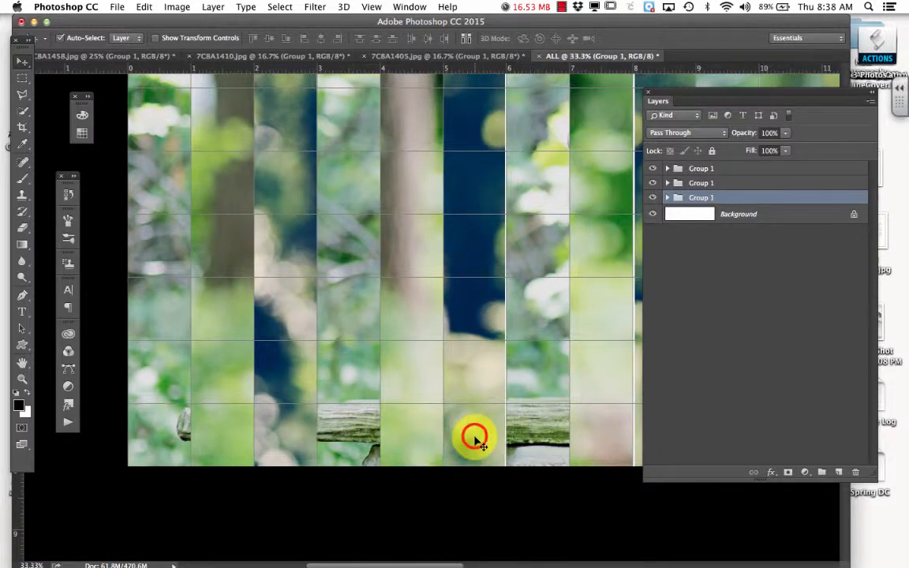
{"action": "left_click", "coordinate": [476, 440]}
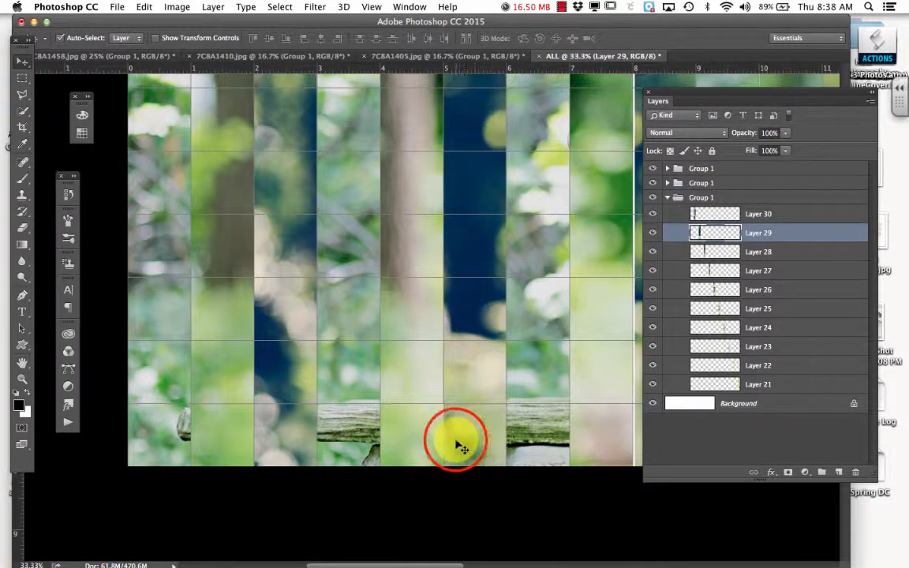
{"action": "scroll", "coordinate": [457, 444], "scroll_direction": "right", "scroll_amount": 10}
{"action": "left_click", "coordinate": [457, 445]}
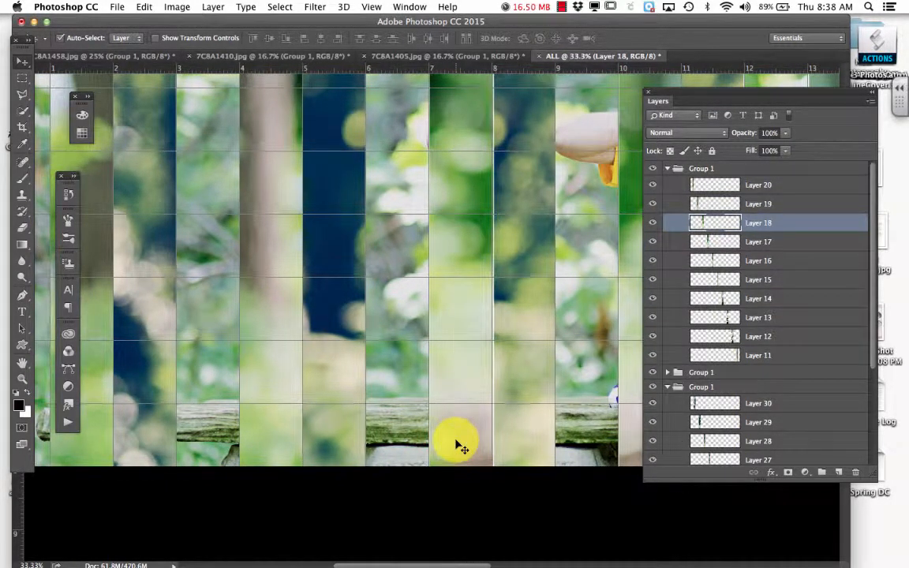
{"action": "left_click", "coordinate": [521, 448]}
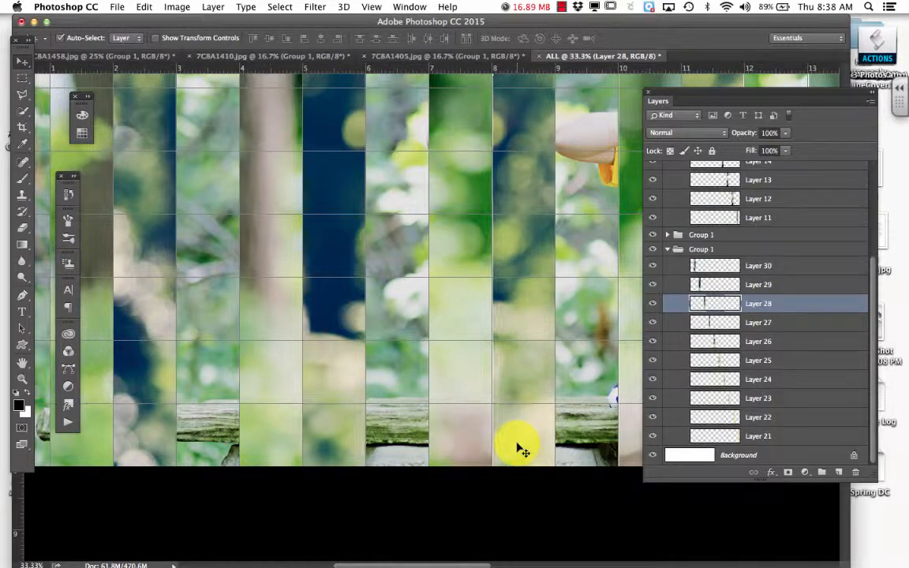
{"action": "scroll", "coordinate": [517, 448], "scroll_direction": "right", "scroll_amount": 11}
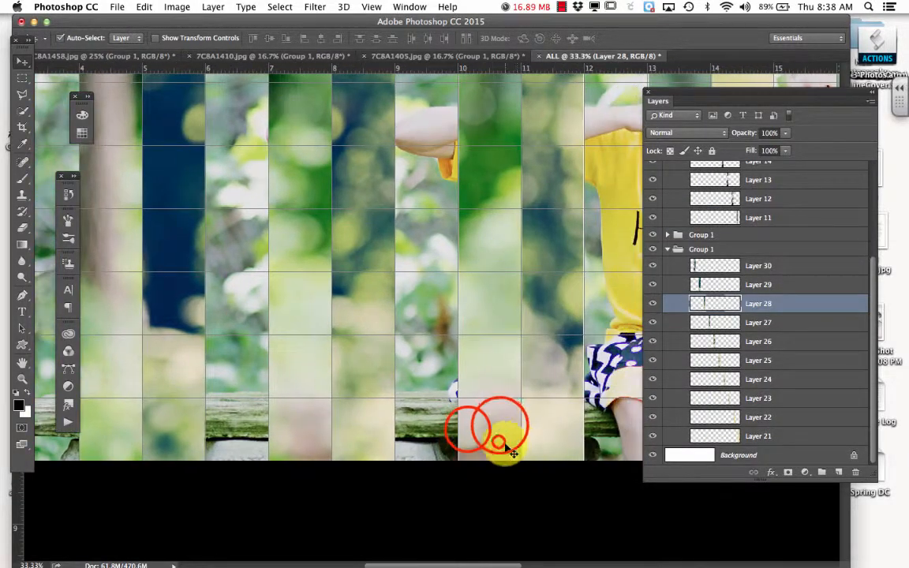
Nudge the misaligned strips between about the 10 and 19 inch marks, including Layer 16, sideways to close their white gaps.
{"action": "left_click", "coordinate": [500, 440]}
{"action": "scroll", "coordinate": [497, 439], "scroll_direction": "right", "scroll_amount": 6}
{"action": "left_click", "coordinate": [507, 427]}
{"action": "left_click", "coordinate": [442, 412]}
{"action": "scroll", "coordinate": [585, 426], "scroll_direction": "right", "scroll_amount": 9}
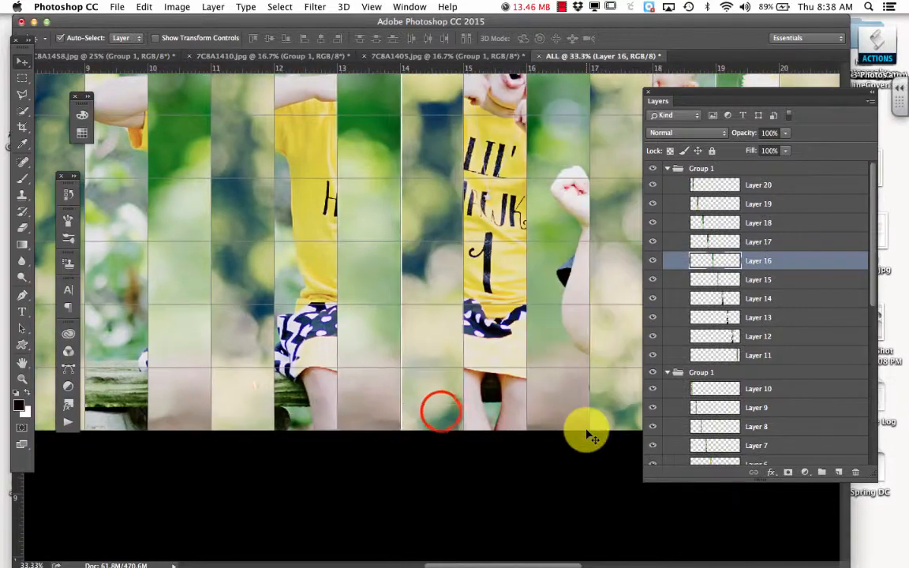
{"action": "left_click", "coordinate": [484, 397]}
{"action": "scroll", "coordinate": [442, 416], "scroll_direction": "right", "scroll_amount": 13}
{"action": "left_click", "coordinate": [480, 389]}
{"action": "scroll", "coordinate": [483, 392], "scroll_direction": "right", "scroll_amount": 14}
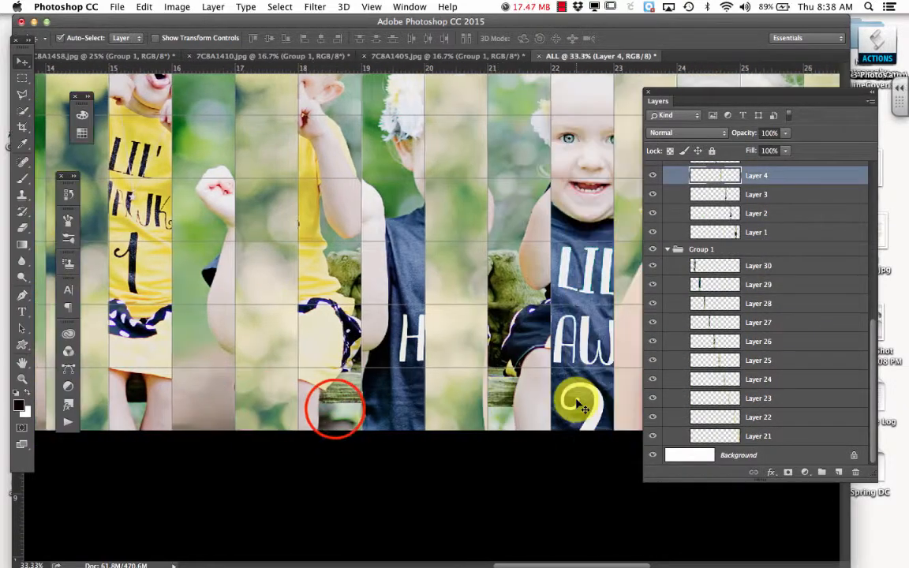
Nudge the misaligned strips toward the document's far end, including Layers 12 and 22, sideways to close their gaps.
{"action": "scroll", "coordinate": [506, 410], "scroll_direction": "down", "scroll_amount": 1}
{"action": "left_click", "coordinate": [334, 409]}
{"action": "left_click", "coordinate": [402, 396]}
{"action": "key", "text": "Left"}
{"action": "left_click", "coordinate": [433, 395]}
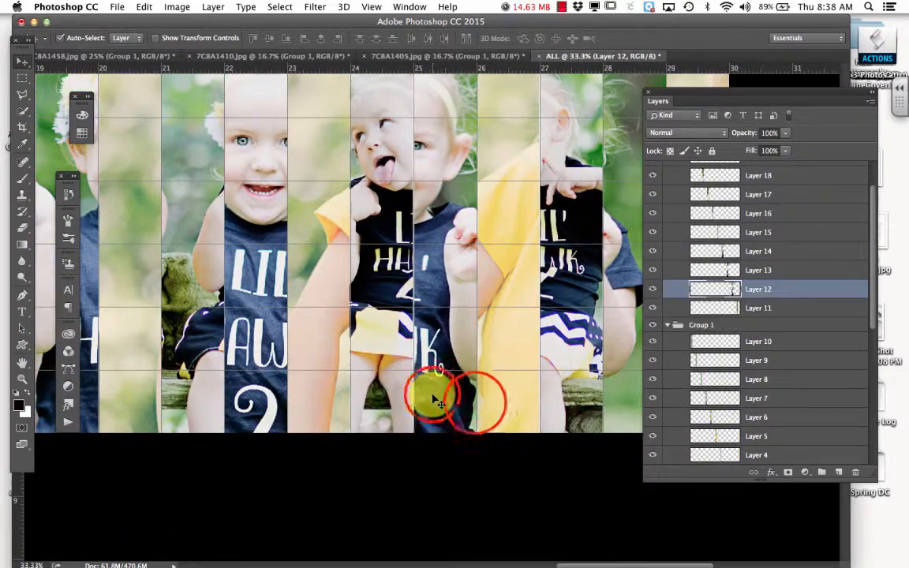
{"action": "left_click", "coordinate": [475, 403]}
Check the strips along the top edge and close the seam between Layers 14 and 24 at the 20 inch mark.
{"action": "scroll", "coordinate": [475, 405], "scroll_direction": "right", "scroll_amount": 15}
{"action": "scroll", "coordinate": [521, 409], "scroll_direction": "left", "scroll_amount": 8}
{"action": "scroll", "coordinate": [521, 409], "scroll_direction": "up", "scroll_amount": 11}
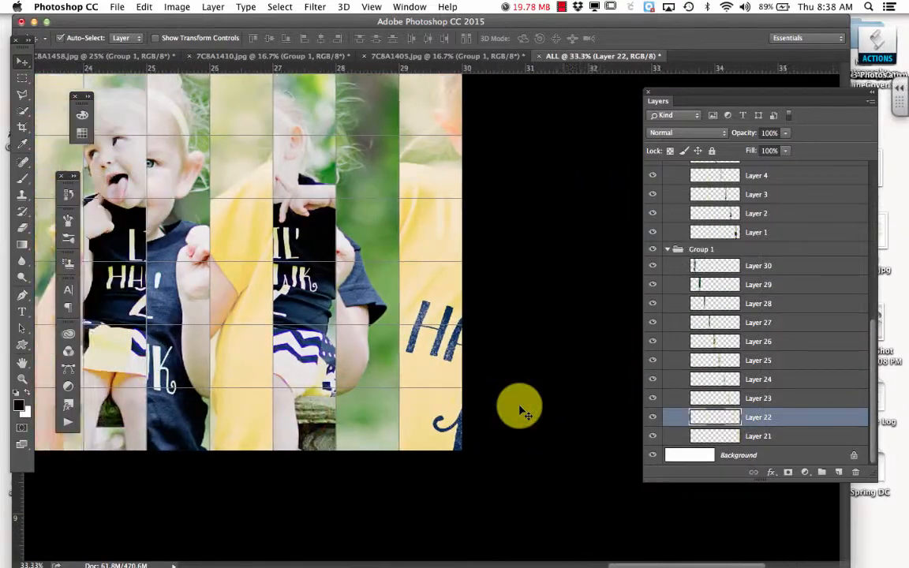
{"action": "scroll", "coordinate": [520, 410], "scroll_direction": "up", "scroll_amount": 7}
{"action": "scroll", "coordinate": [521, 410], "scroll_direction": "left", "scroll_amount": 8}
{"action": "scroll", "coordinate": [520, 411], "scroll_direction": "down", "scroll_amount": 3}
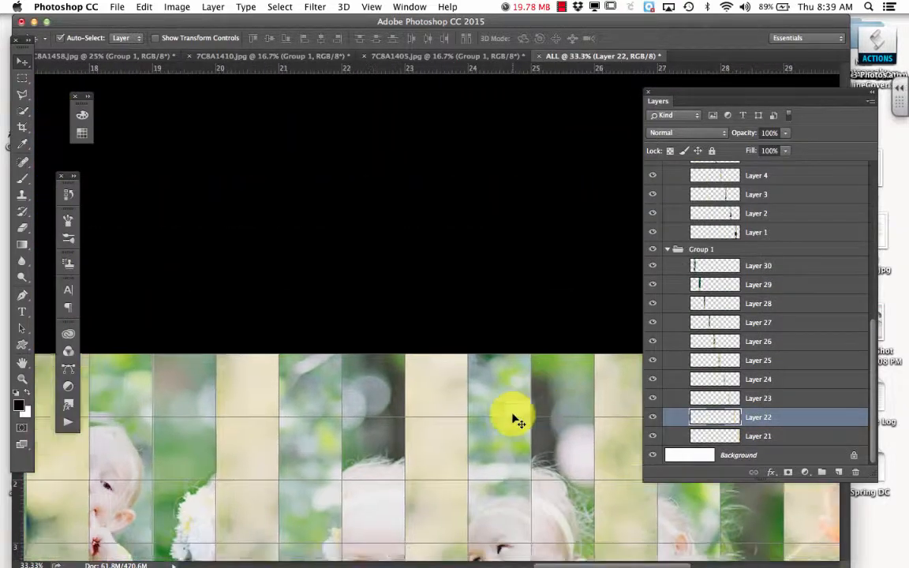
{"action": "left_click", "coordinate": [209, 374]}
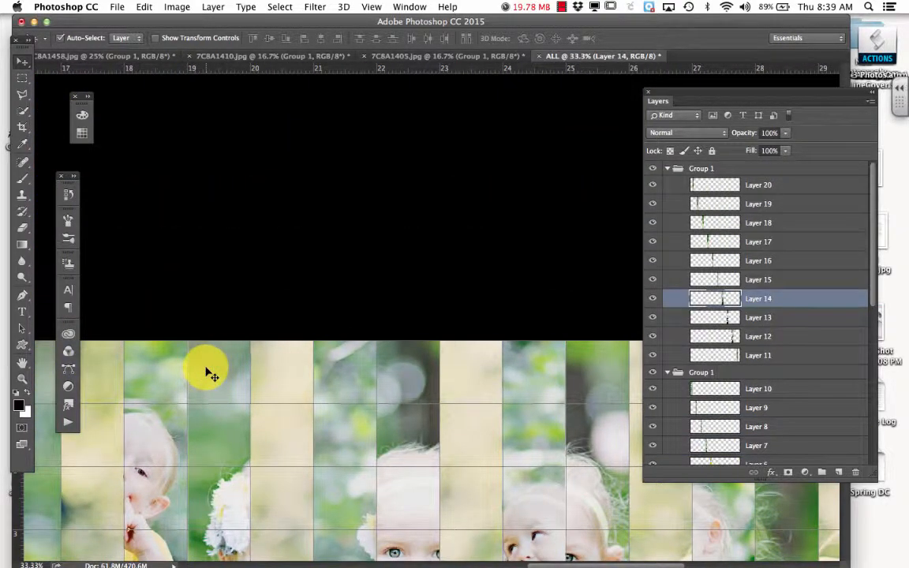
{"action": "scroll", "coordinate": [236, 365], "scroll_direction": "left", "scroll_amount": 3}
{"action": "left_click", "coordinate": [305, 368]}
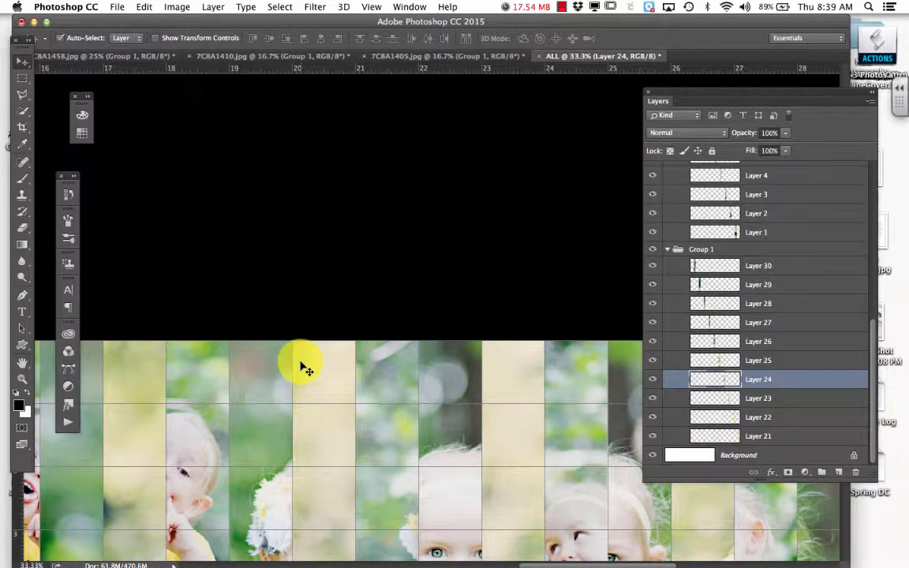
Examine the remaining strip seams along the top edge back to the document's start, and the composite as a whole.
{"action": "scroll", "coordinate": [306, 369], "scroll_direction": "left", "scroll_amount": 20}
{"action": "scroll", "coordinate": [306, 368], "scroll_direction": "down", "scroll_amount": 2}
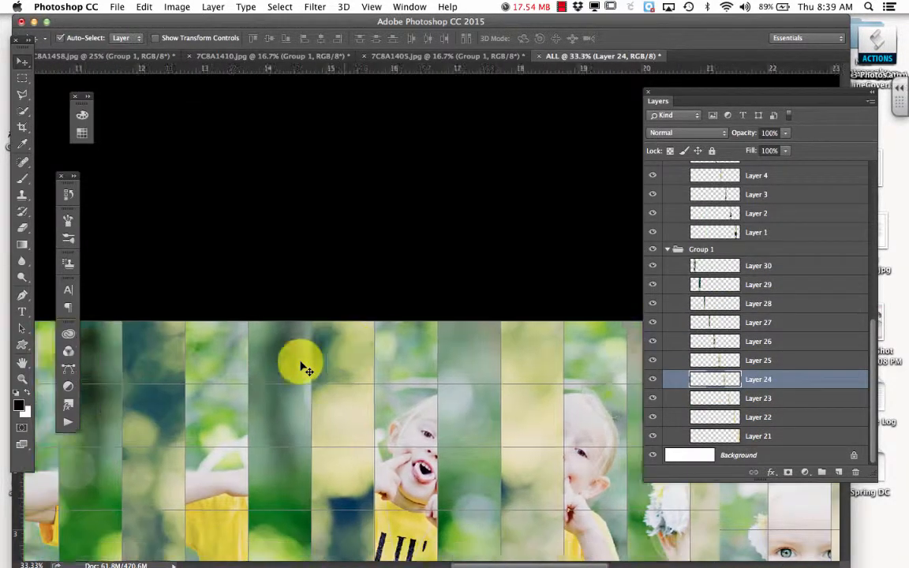
{"action": "scroll", "coordinate": [306, 369], "scroll_direction": "left", "scroll_amount": 12}
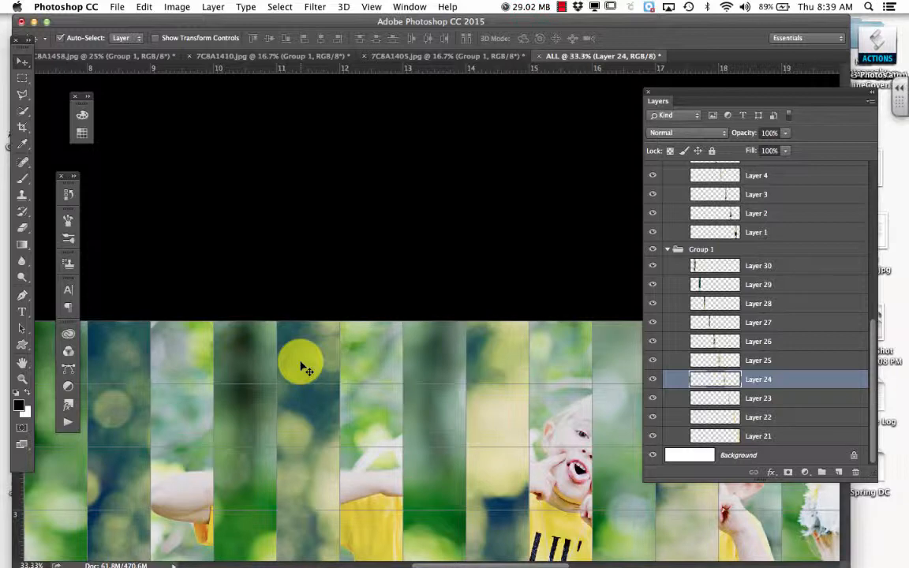
{"action": "scroll", "coordinate": [306, 369], "scroll_direction": "left", "scroll_amount": 20}
{"action": "scroll", "coordinate": [306, 369], "scroll_direction": "down", "scroll_amount": 4}
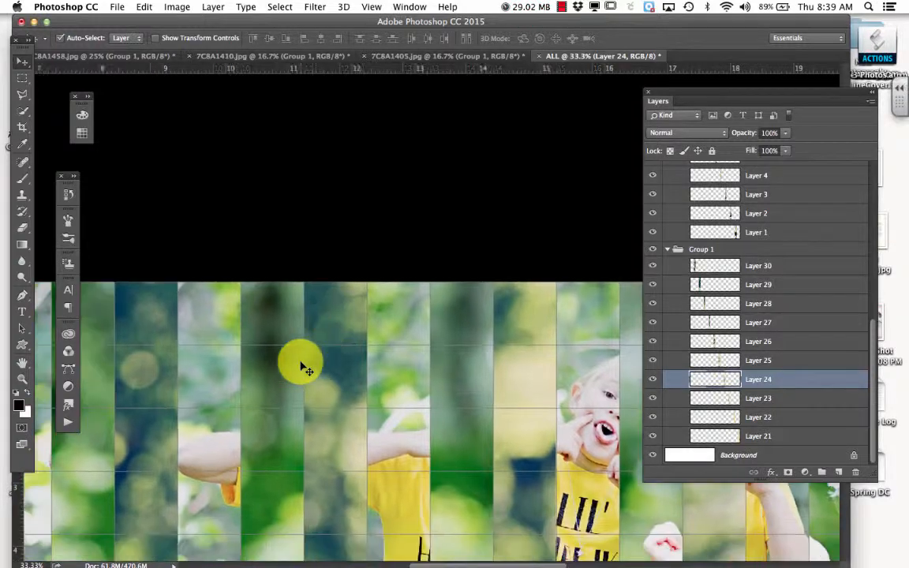
{"action": "scroll", "coordinate": [306, 368], "scroll_direction": "left", "scroll_amount": 18}
{"action": "scroll", "coordinate": [306, 368], "scroll_direction": "down", "scroll_amount": 2}
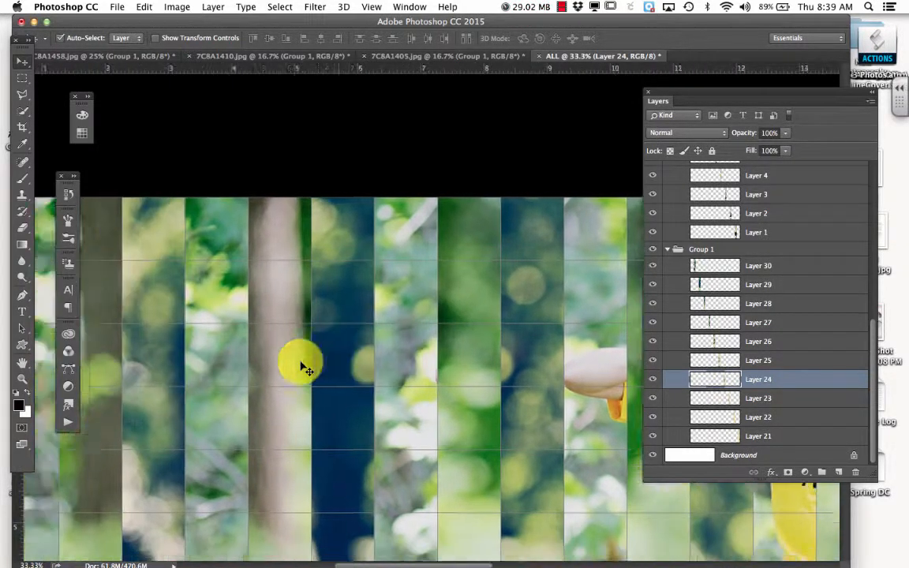
{"action": "key", "text": "super+minus"}
{"action": "key", "text": "super+minus"}
{"action": "key", "text": "super+minus"}
{"action": "key", "text": "super+minus"}
{"action": "key", "text": "super+minus"}
{"action": "key", "text": "super+minus"}
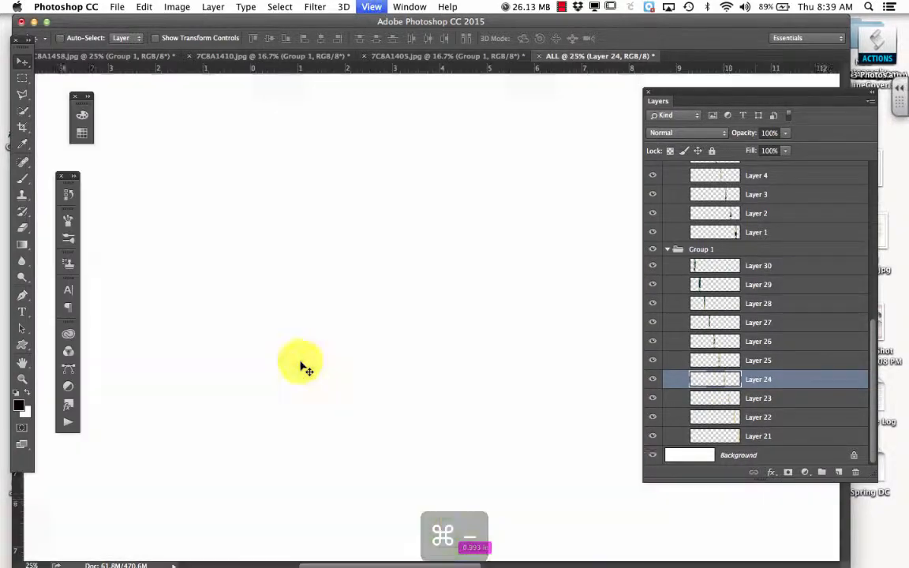